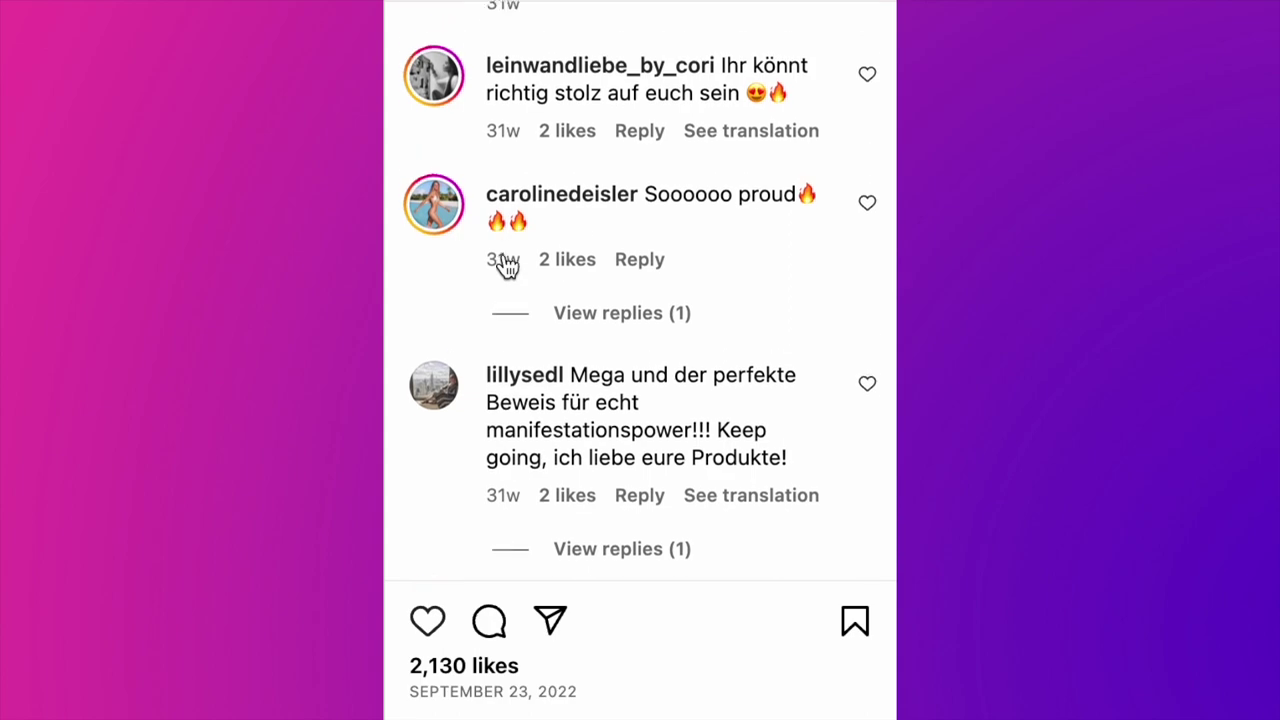
Step: Copy the Our Story paragraphs from the shop's About page
{"action": "scroll", "coordinate": [505, 262], "scroll_direction": "up", "scroll_amount": 5}
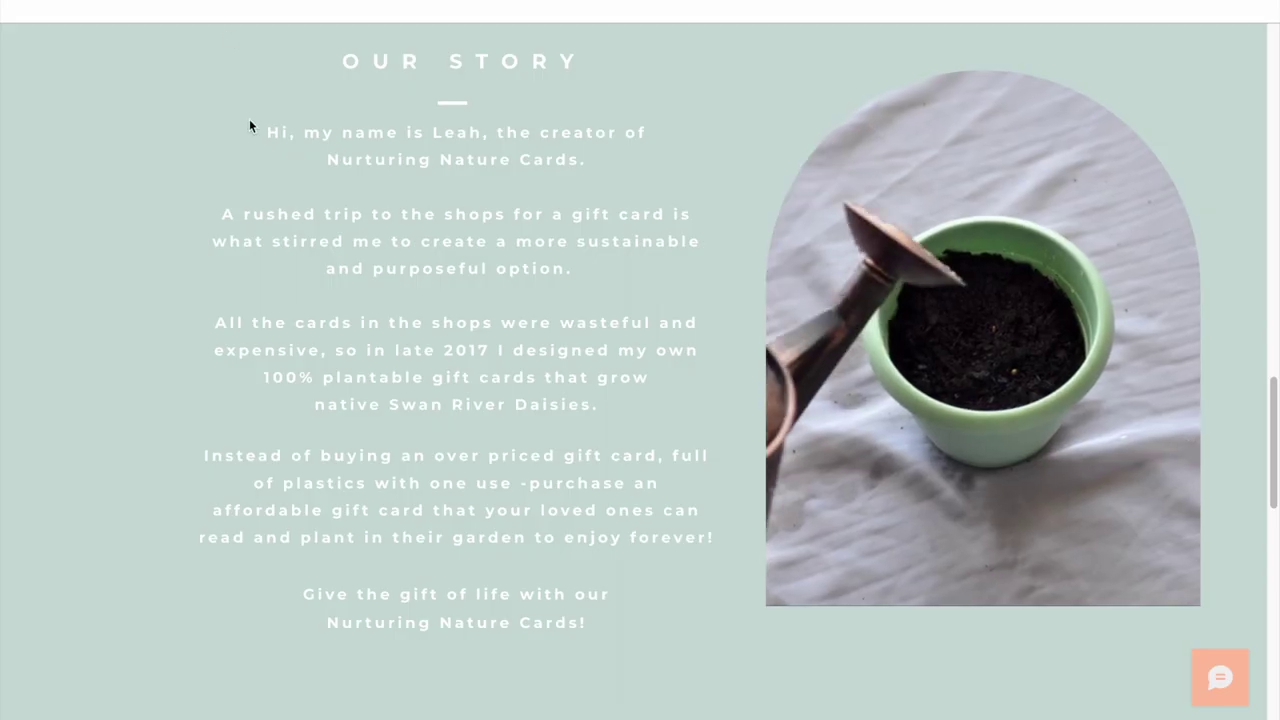
{"action": "left_click_drag", "start_coordinate": [249, 119], "coordinate": [591, 524]}
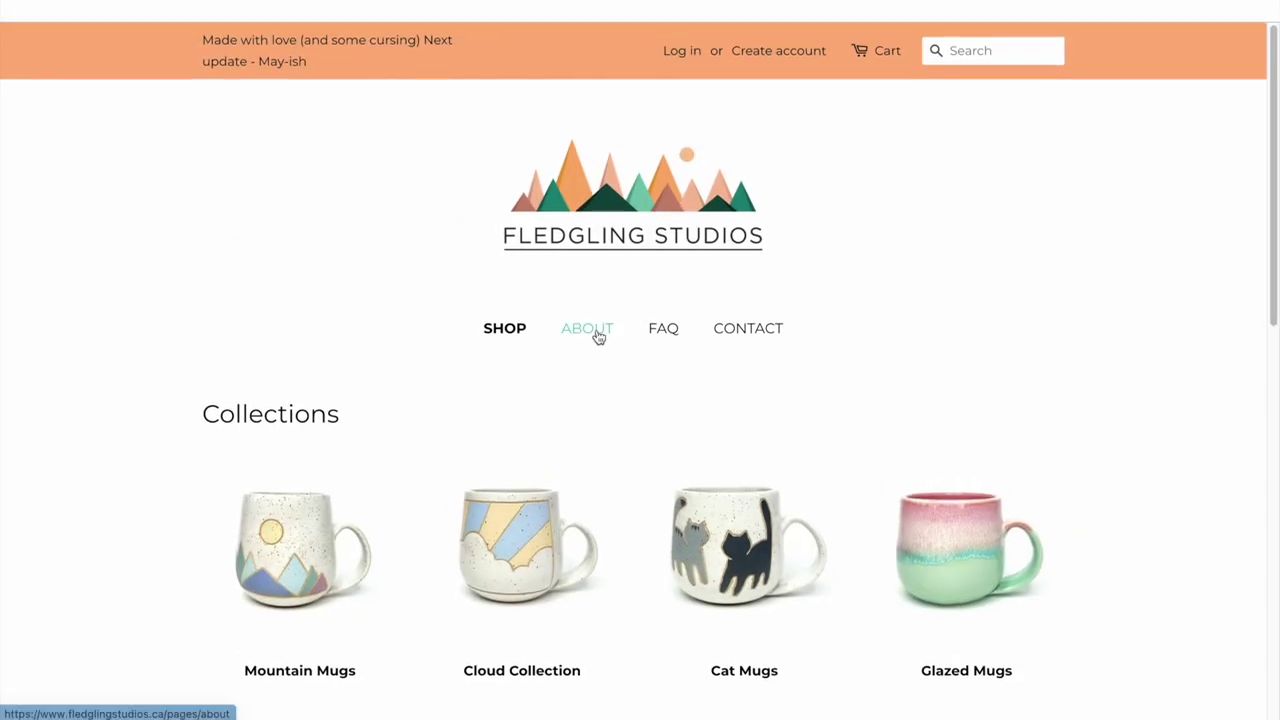
{"action": "left_click", "coordinate": [598, 338]}
{"action": "scroll", "coordinate": [600, 337], "scroll_direction": "down", "scroll_amount": 3}
{"action": "left_click_drag", "start_coordinate": [351, 406], "coordinate": [912, 464]}
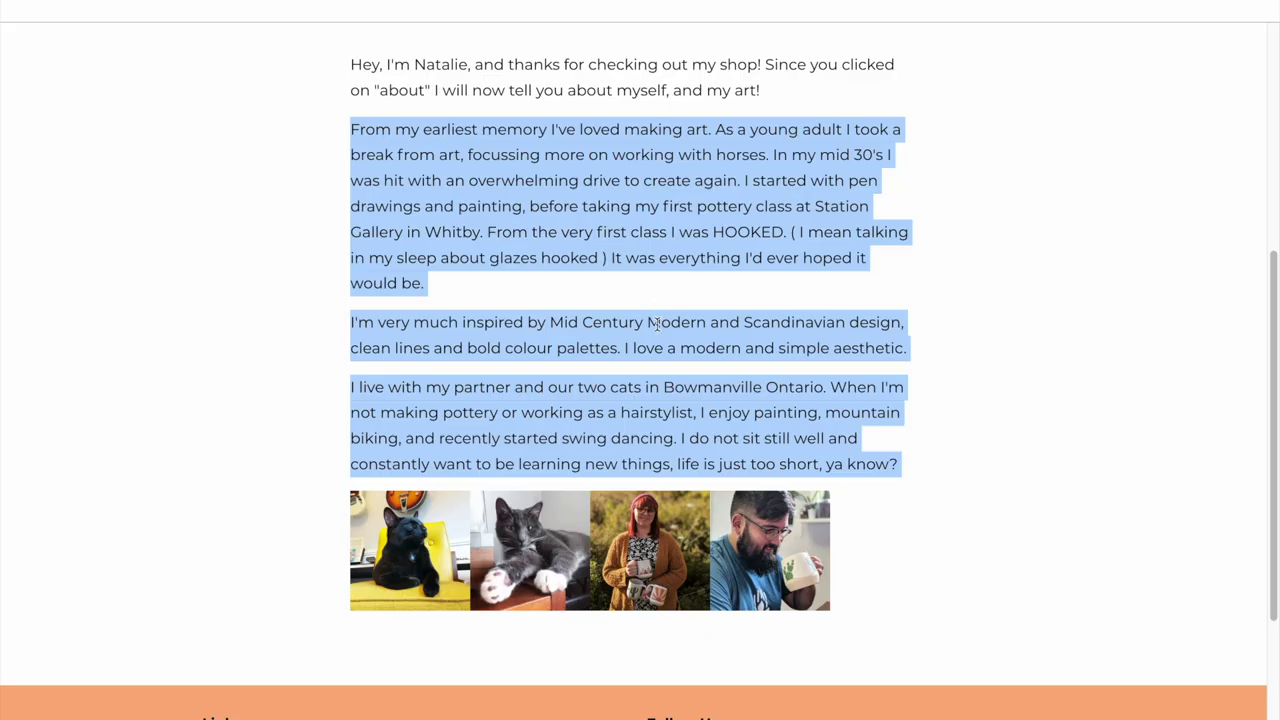
{"action": "right_click", "coordinate": [656, 320]}
{"action": "left_click", "coordinate": [697, 372]}
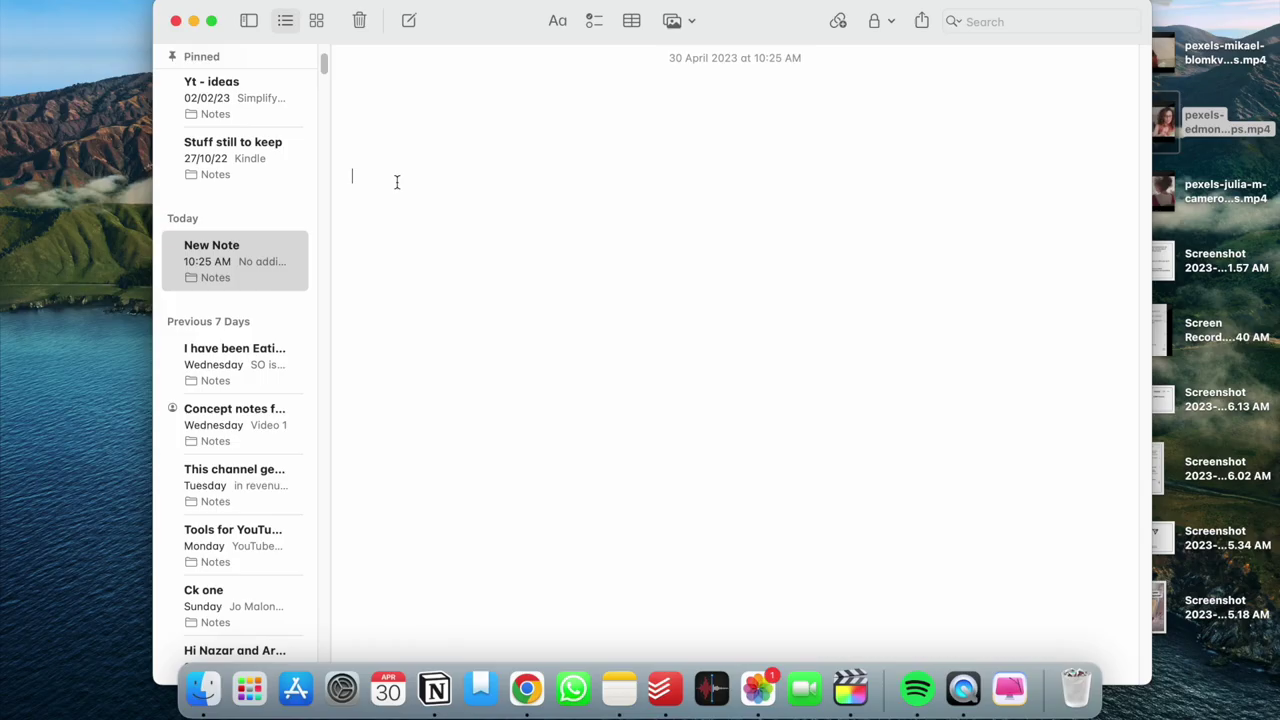
Step: Paste the About text into a new note, starting with '- Loved making art as a child'
{"action": "key", "text": "super+v"}
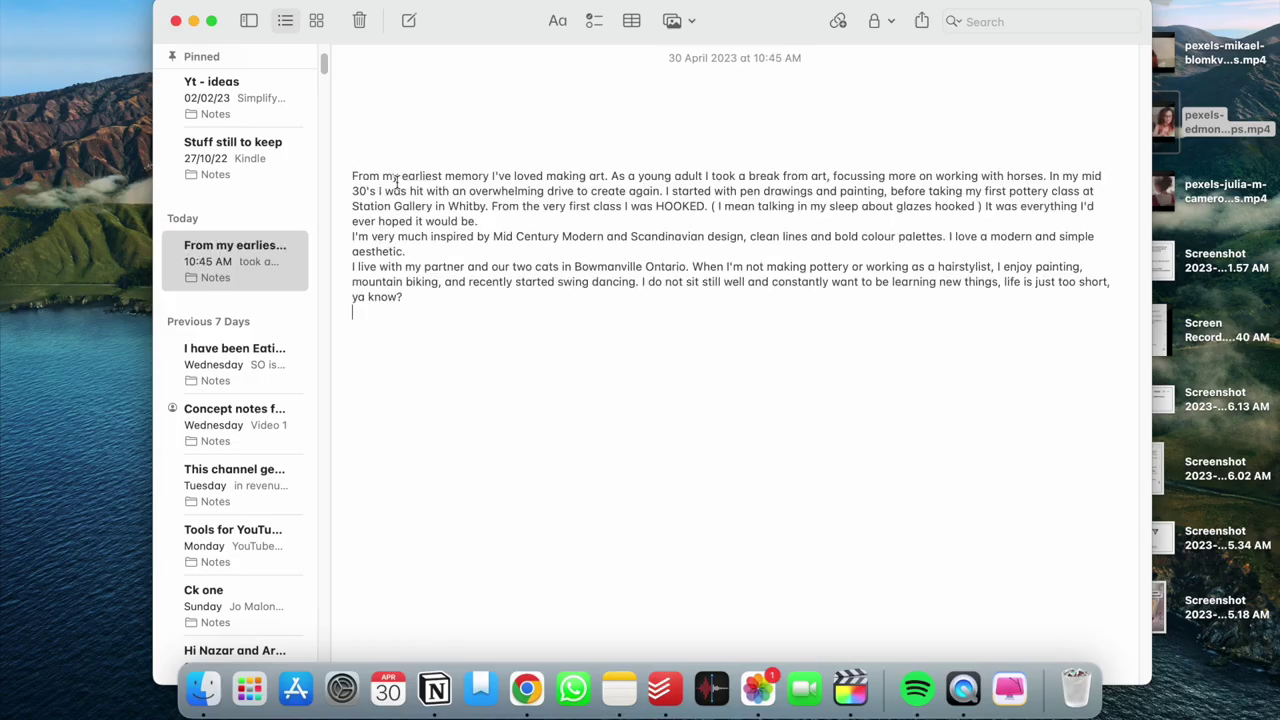
{"action": "key", "text": "super+Up"}
{"action": "type", "text": "- Loved making art as a chi"}
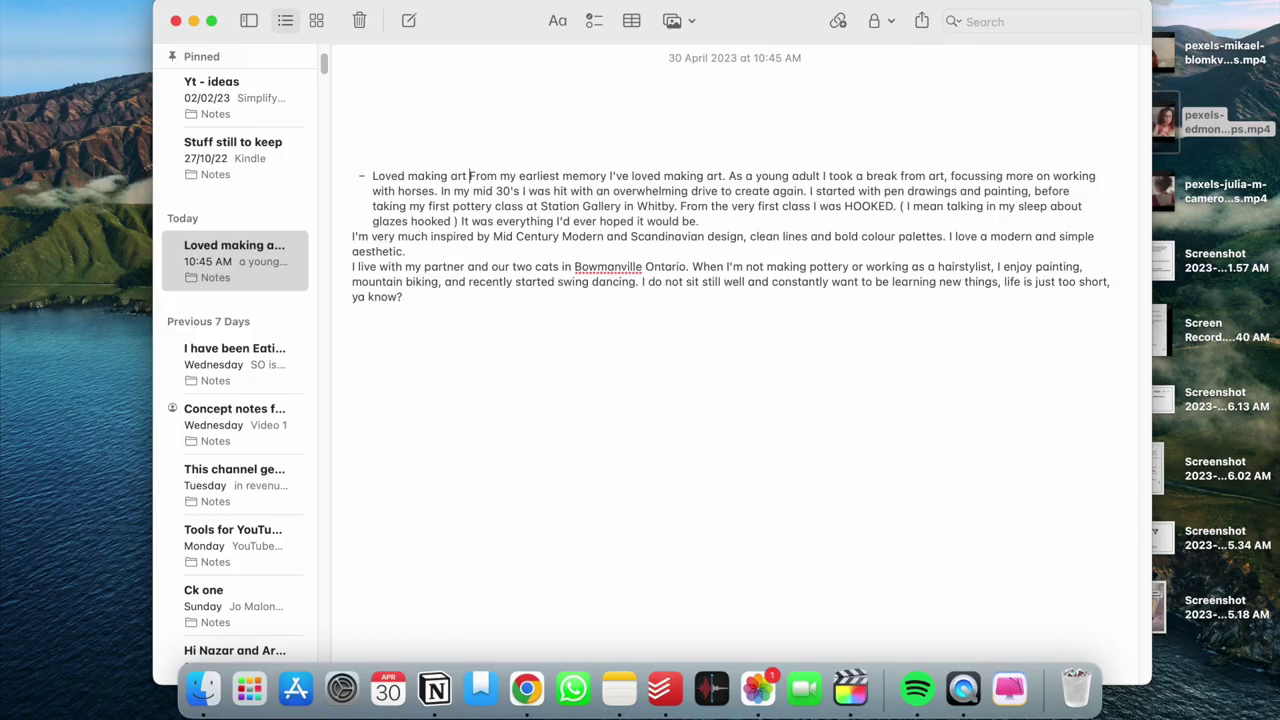
{"action": "type", "text": "ld"}
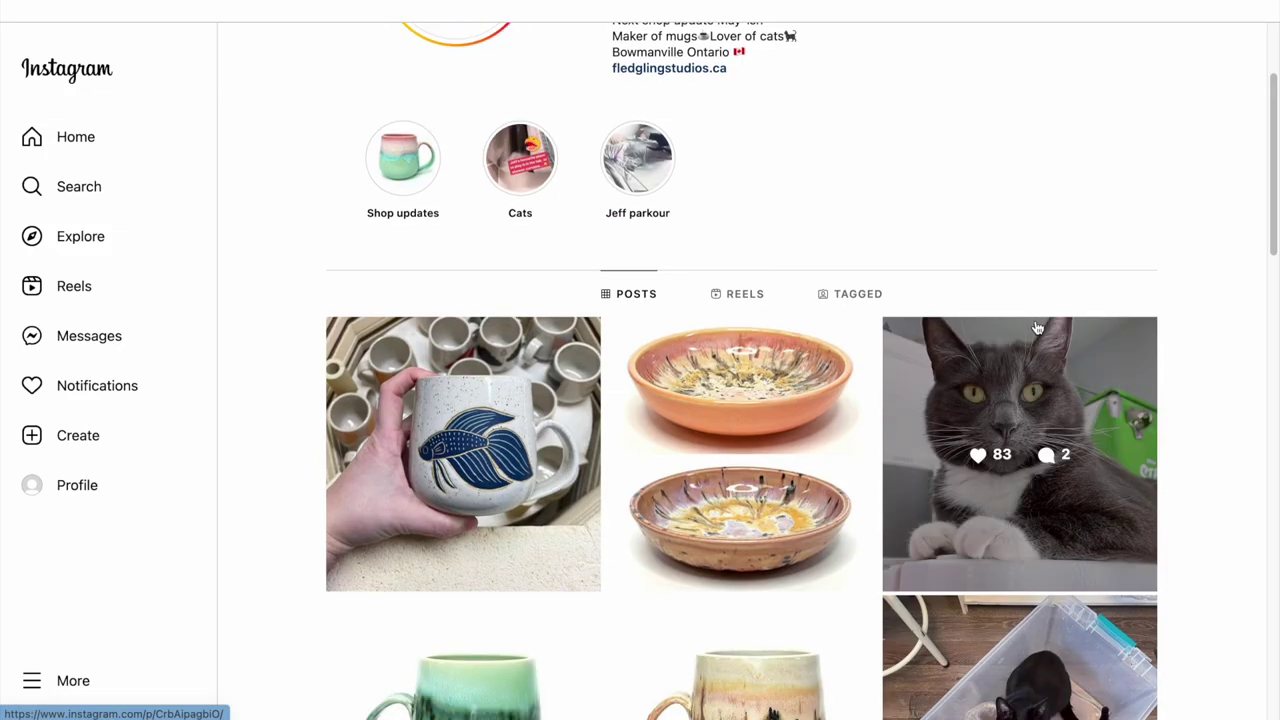
Step: Scroll through the pottery maker's Instagram grid of mugs, bowls and cat photos
{"action": "scroll", "coordinate": [1037, 328], "scroll_direction": "down", "scroll_amount": 10}
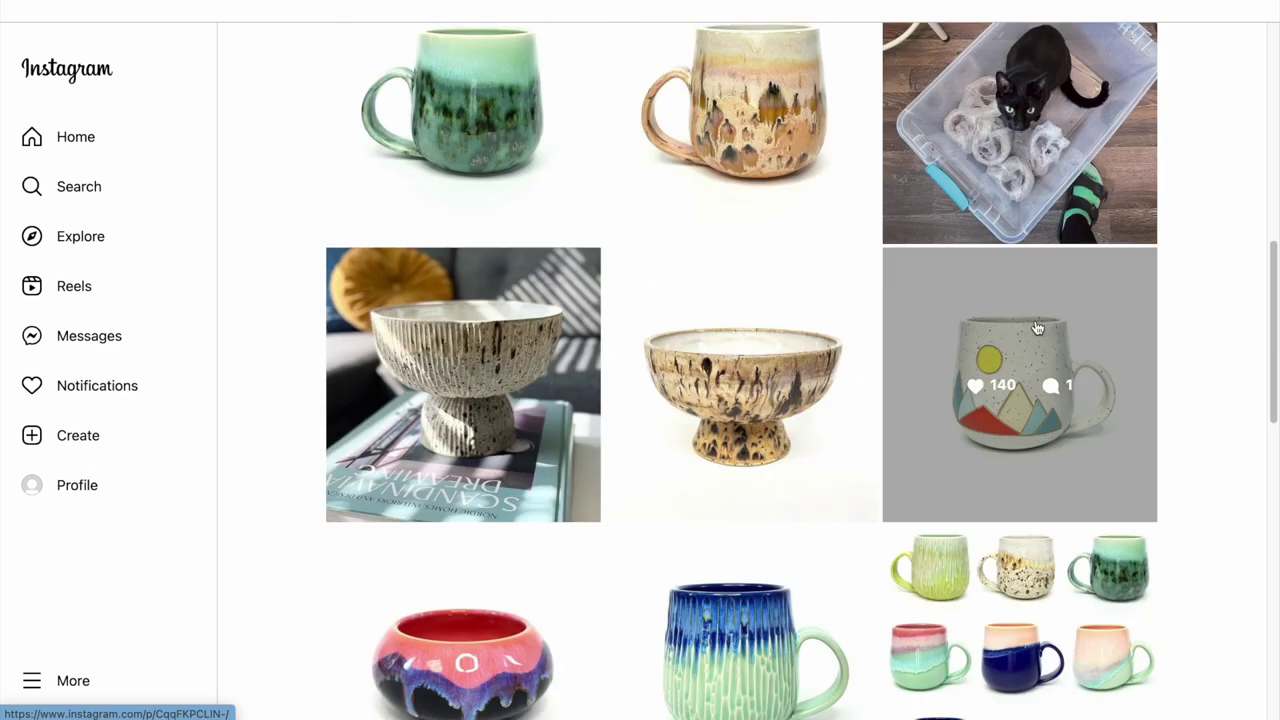
{"action": "scroll", "coordinate": [1037, 328], "scroll_direction": "down", "scroll_amount": 4}
{"action": "scroll", "coordinate": [1222, 408], "scroll_direction": "down", "scroll_amount": 3}
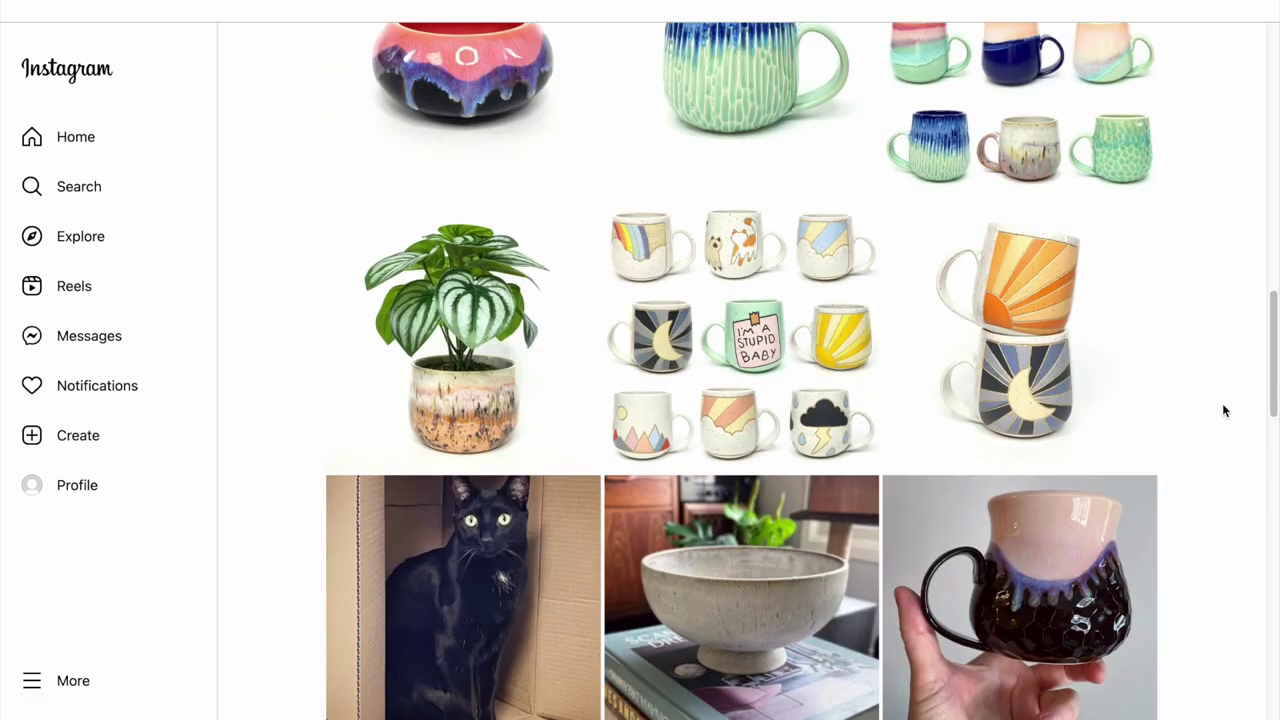
{"action": "scroll", "coordinate": [1222, 410], "scroll_direction": "down", "scroll_amount": 5}
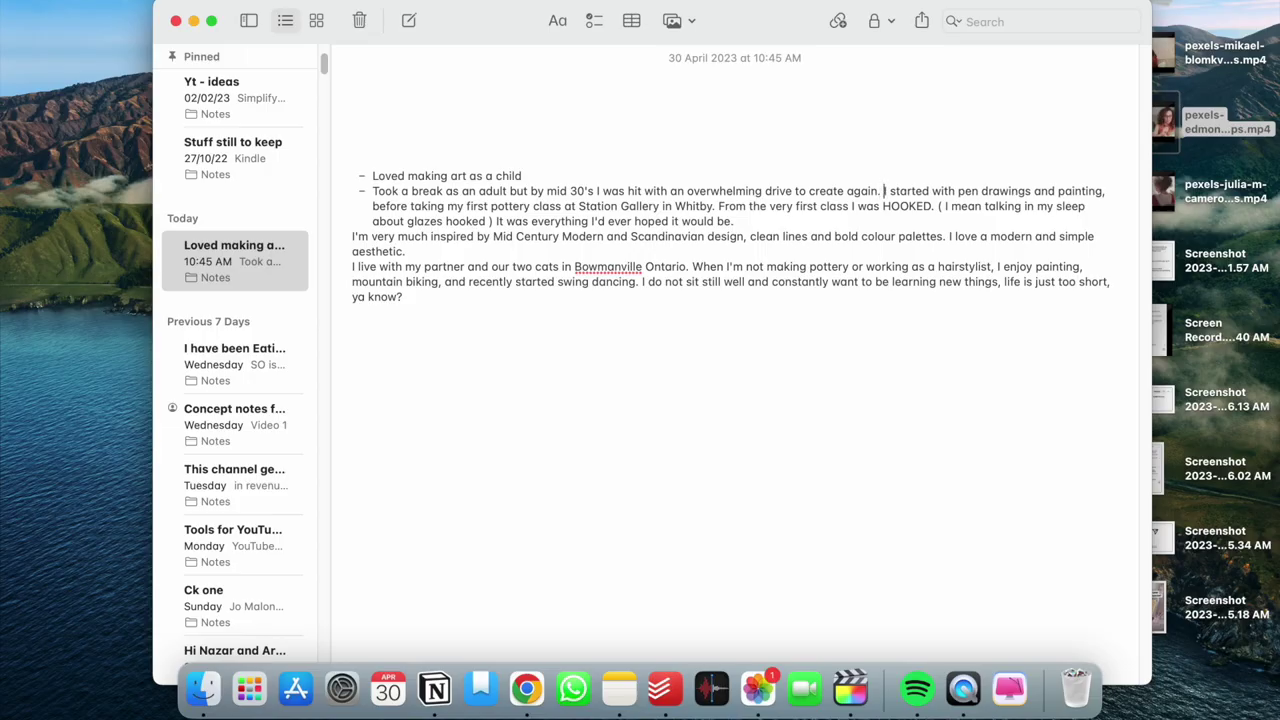
Step: Split the note into dash bullets ending in 'Fledgling Studios.', then select all the text
{"action": "key", "text": "Return"}
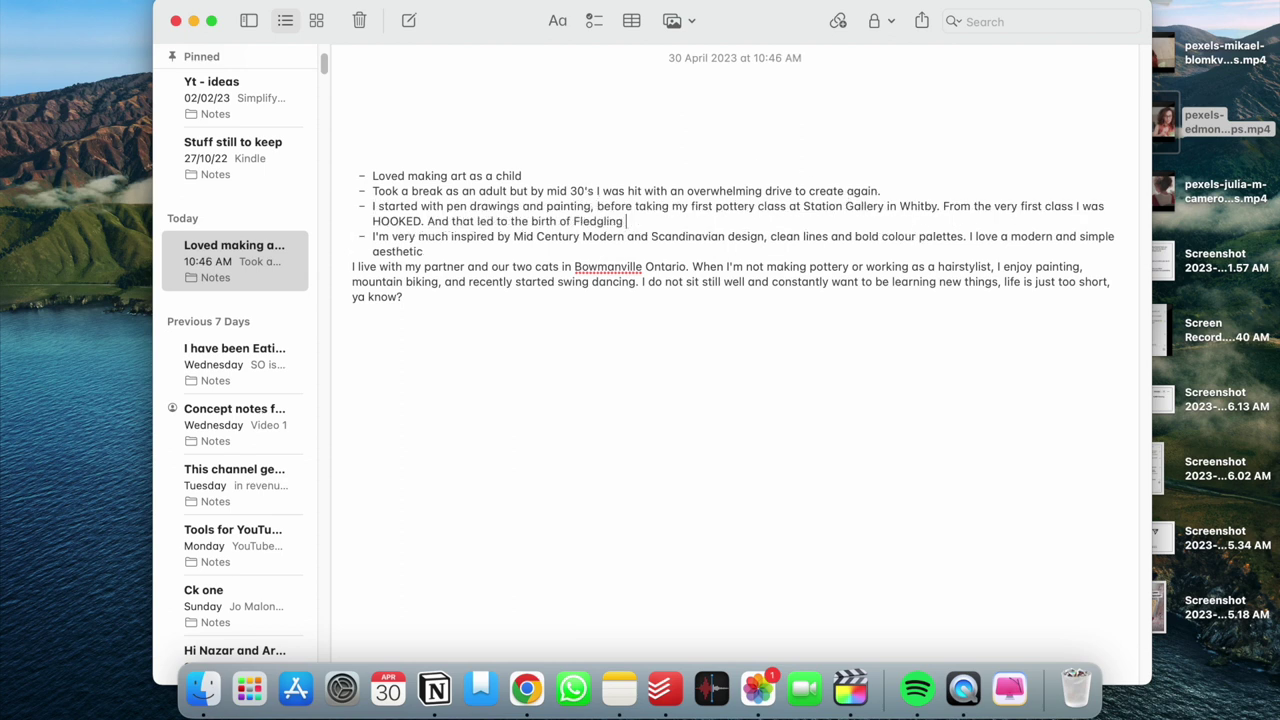
{"action": "type", "text": "Sstudio"}
{"action": "key", "text": "BackSpace"}
{"action": "key", "text": "BackSpace"}
{"action": "key", "text": "BackSpace"}
{"action": "key", "text": "BackSpace"}
{"action": "key", "text": "BackSpace"}
{"action": "key", "text": "BackSpace"}
{"action": "type", "text": "tudios."}
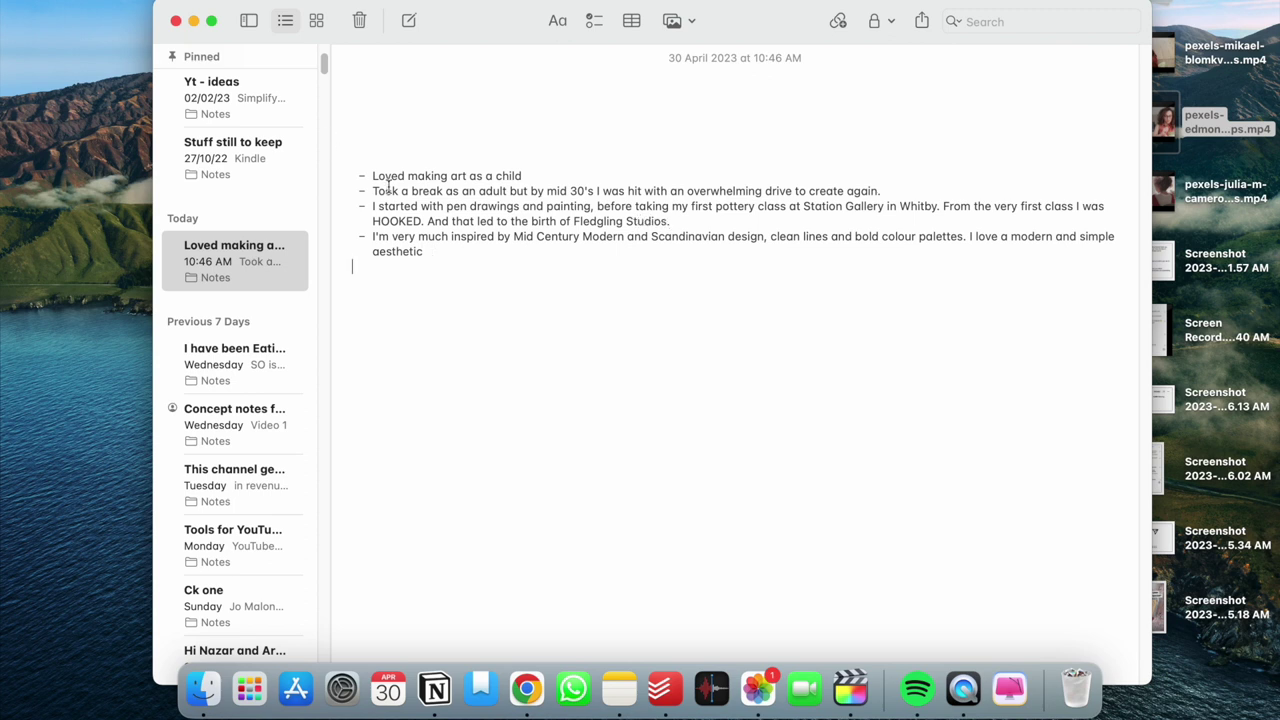
{"action": "key", "text": "super+a"}
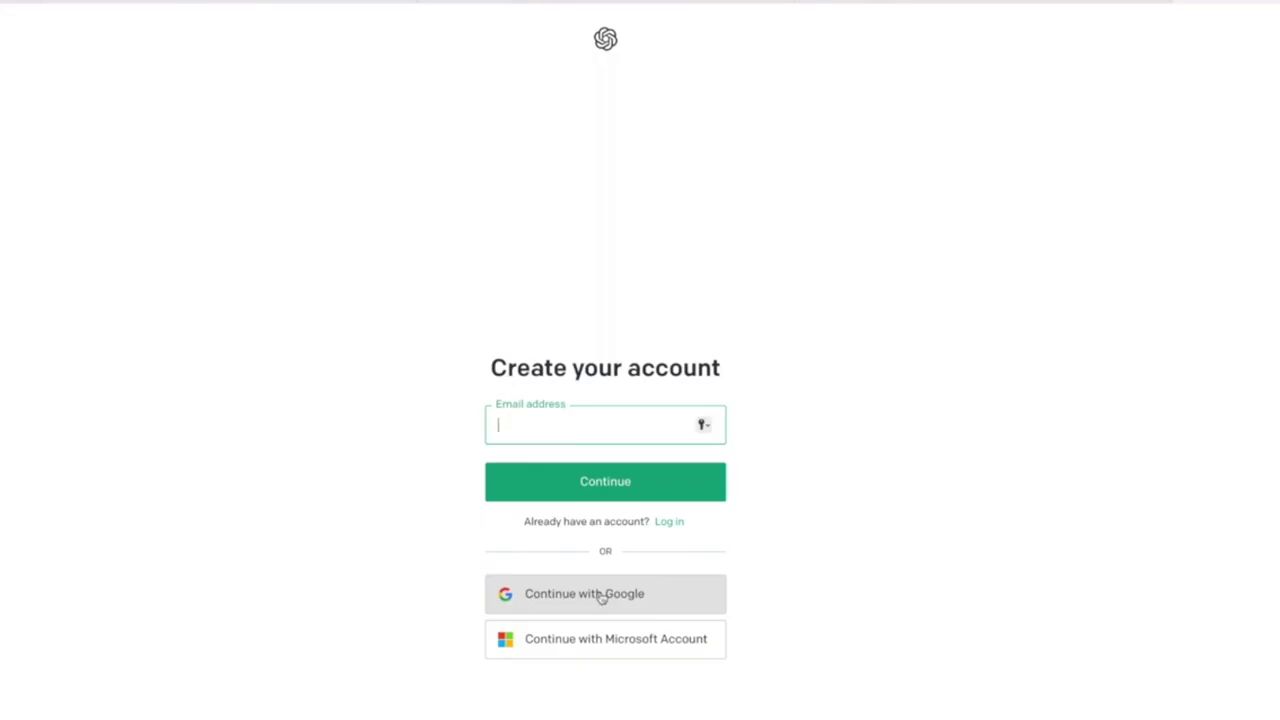
Step: Sign in to ChatGPT with a Google account
{"action": "left_click", "coordinate": [600, 594]}
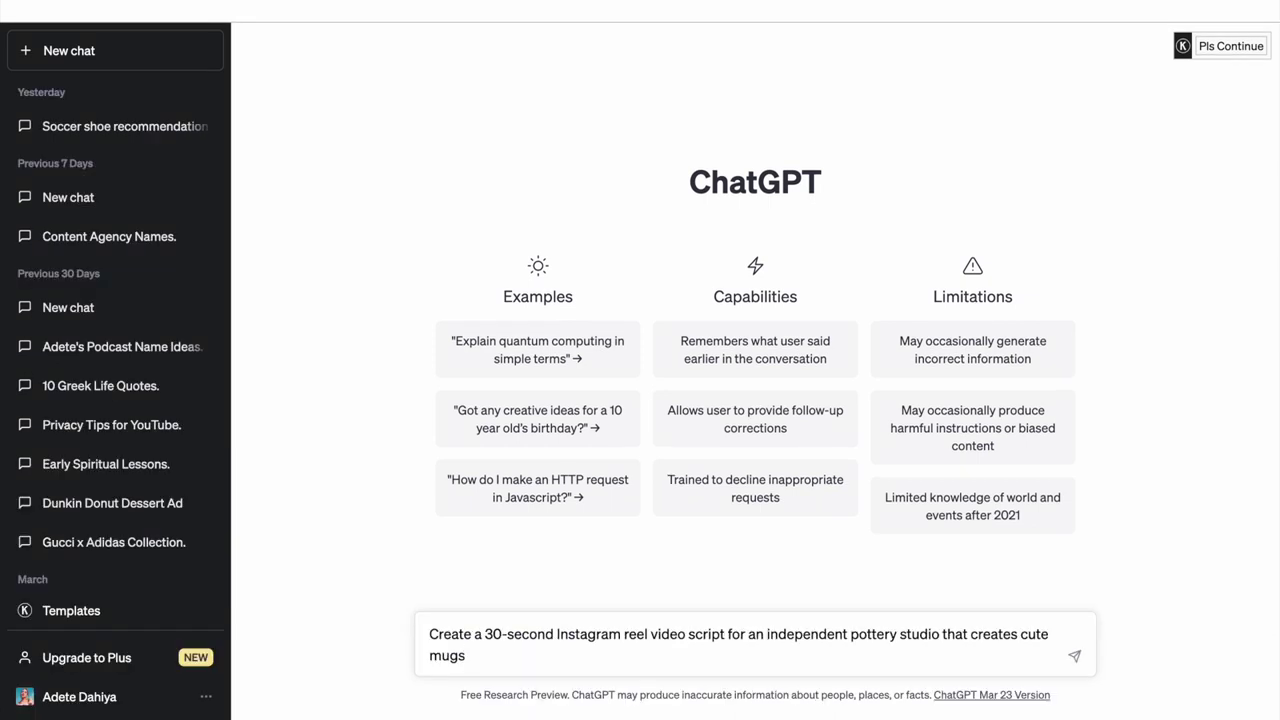
Step: Send ChatGPT the inspiring reel-script prompt for decor lovers, including the four note bullets
{"action": "type", "text": "to cater to decor lovers. Keep the tone inspiring"}
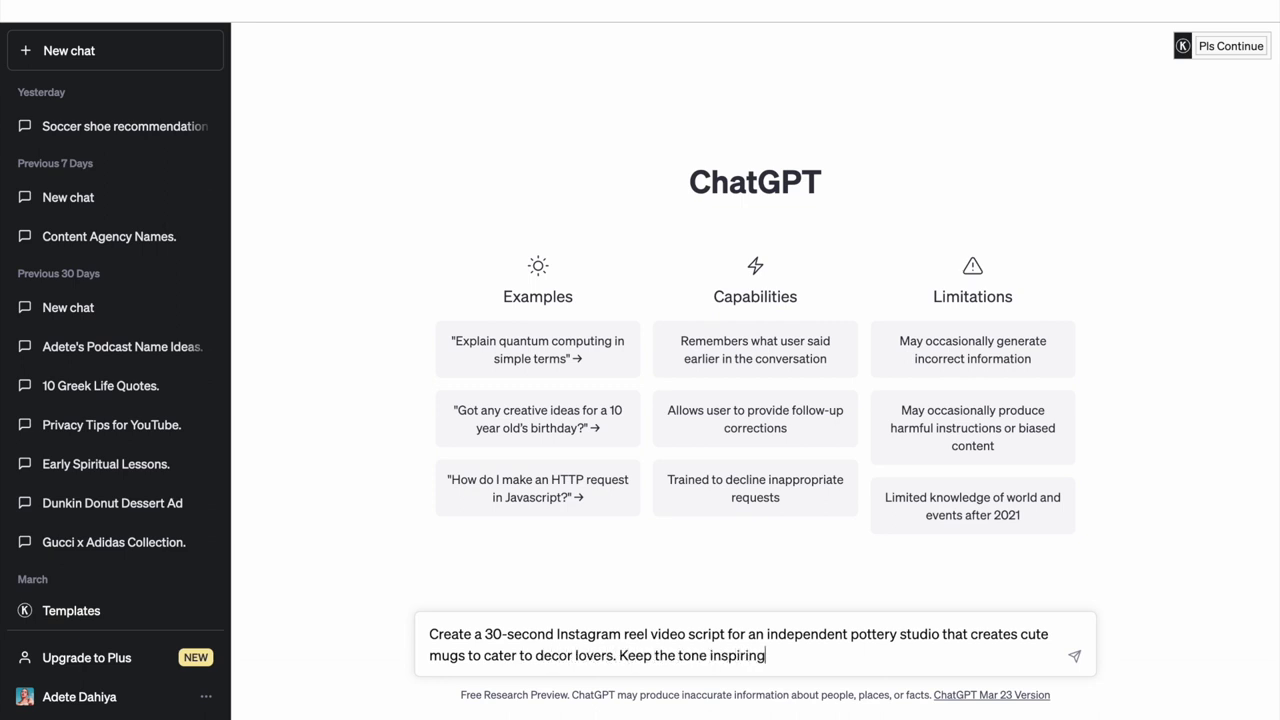
{"action": "type", "text": "and fun. Use this text as the basis for the script: \""}
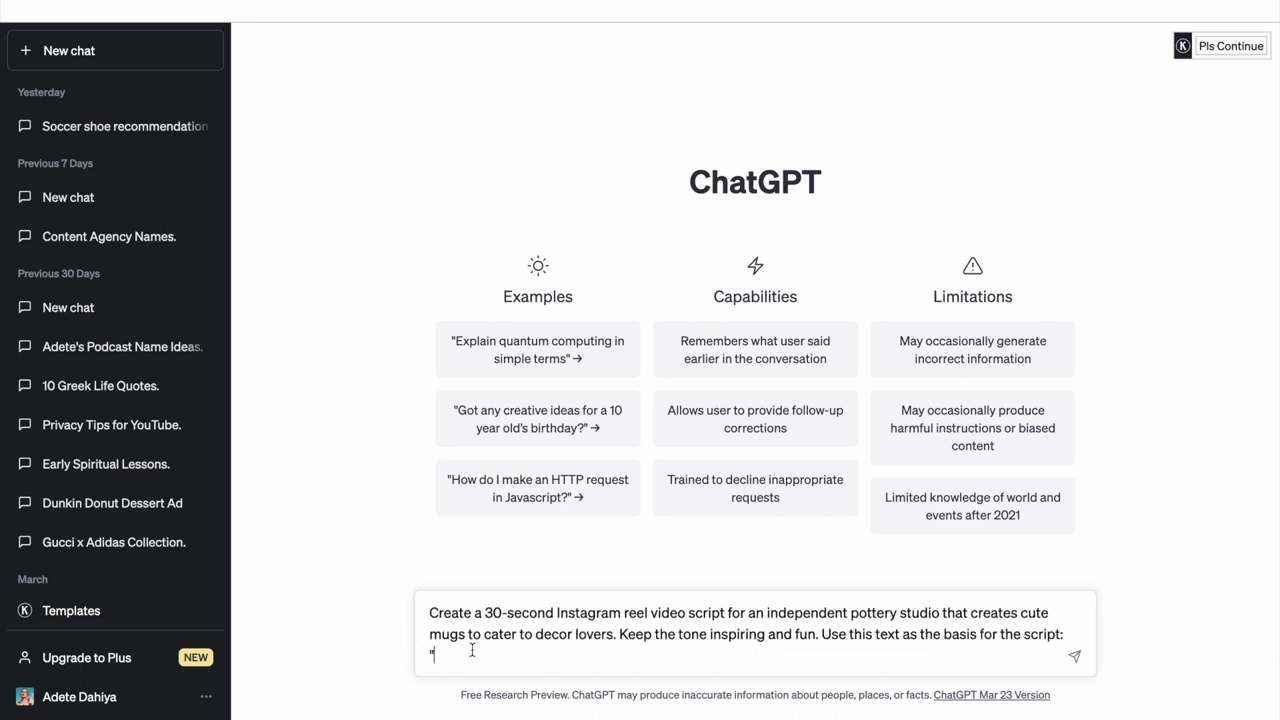
{"action": "type", "text": "- Loved making art as a child - Took a break as an adult but by my mid-30's I was hit with an overwhelming drive to create again - I started with pen drawings and paintings before taking my first pottery class in Whitby. From the very first class I was HOOKED. And that led to the birth of Fledgling Studios - I am very much inspired by mid century modern and Scandinavian design, clean lines, and bold colour palettes. I love a modern and simple aesthetic."}
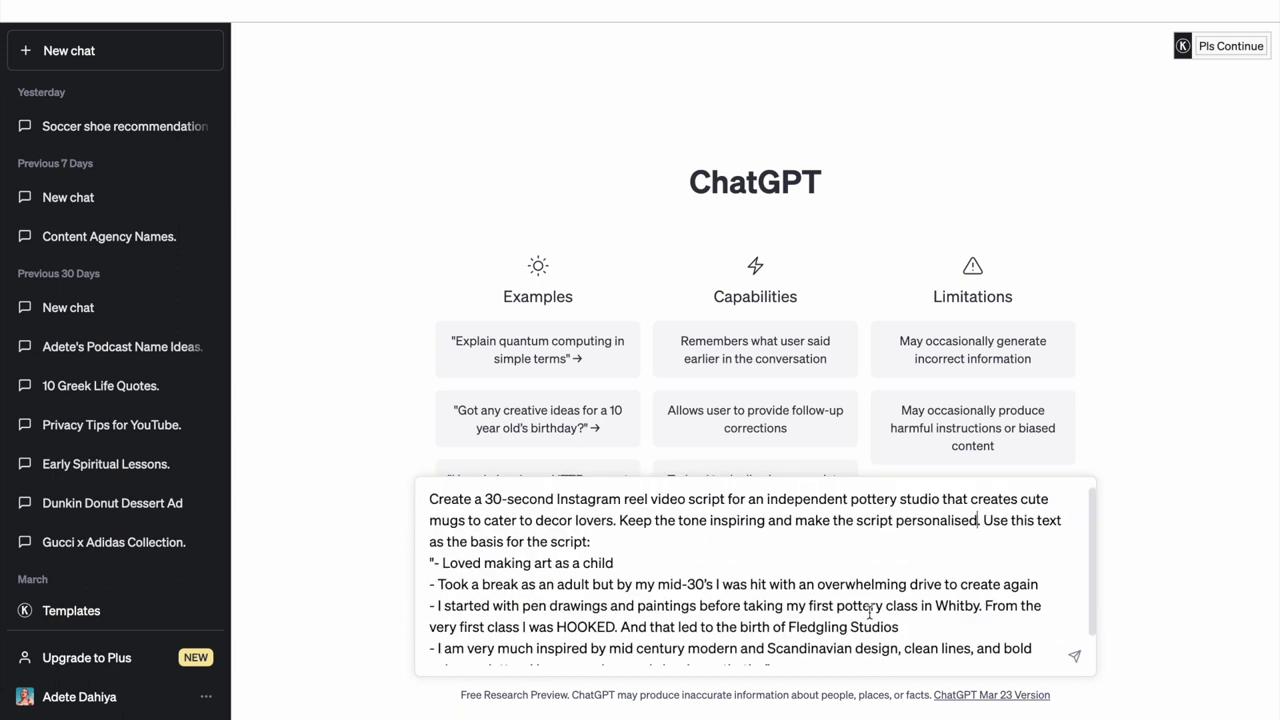
{"action": "key", "text": "ctrl+End"}
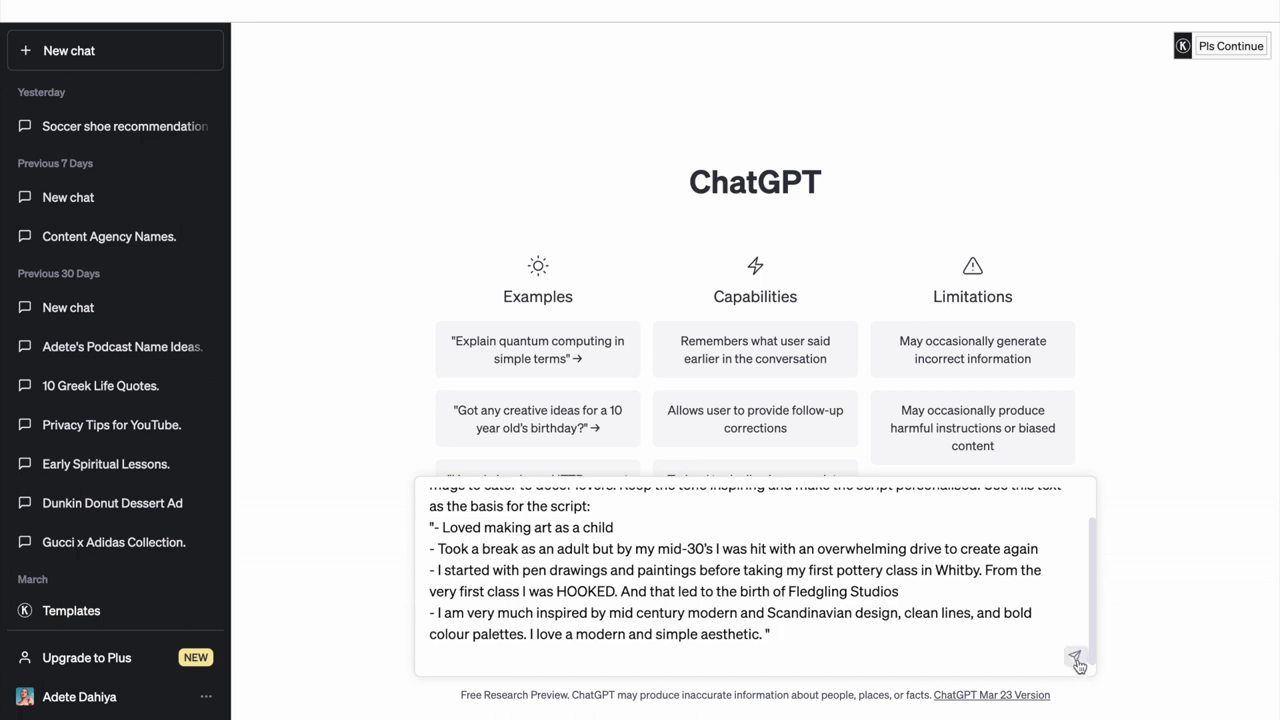
{"action": "left_click", "coordinate": [1076, 660]}
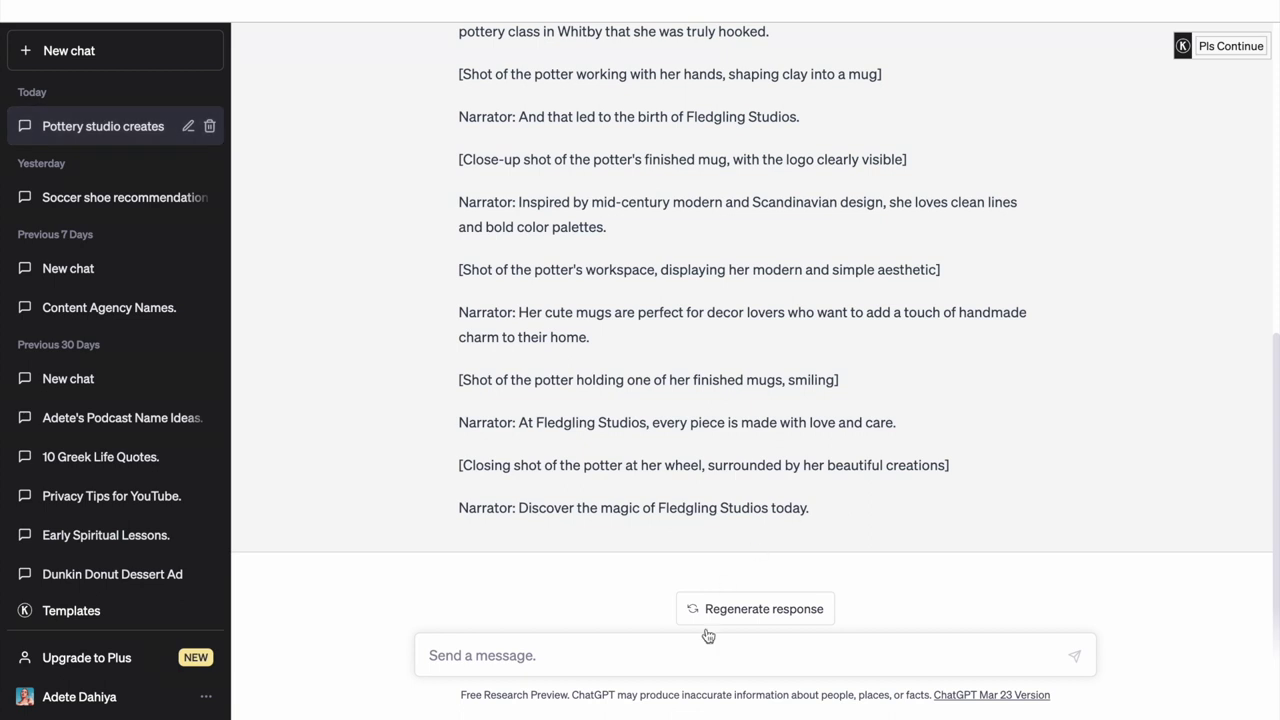
Step: Ask ChatGPT to make the reel script first person and shorter
{"action": "left_click", "coordinate": [619, 661]}
{"action": "type", "text": "Make it in first person and make it shoe"}
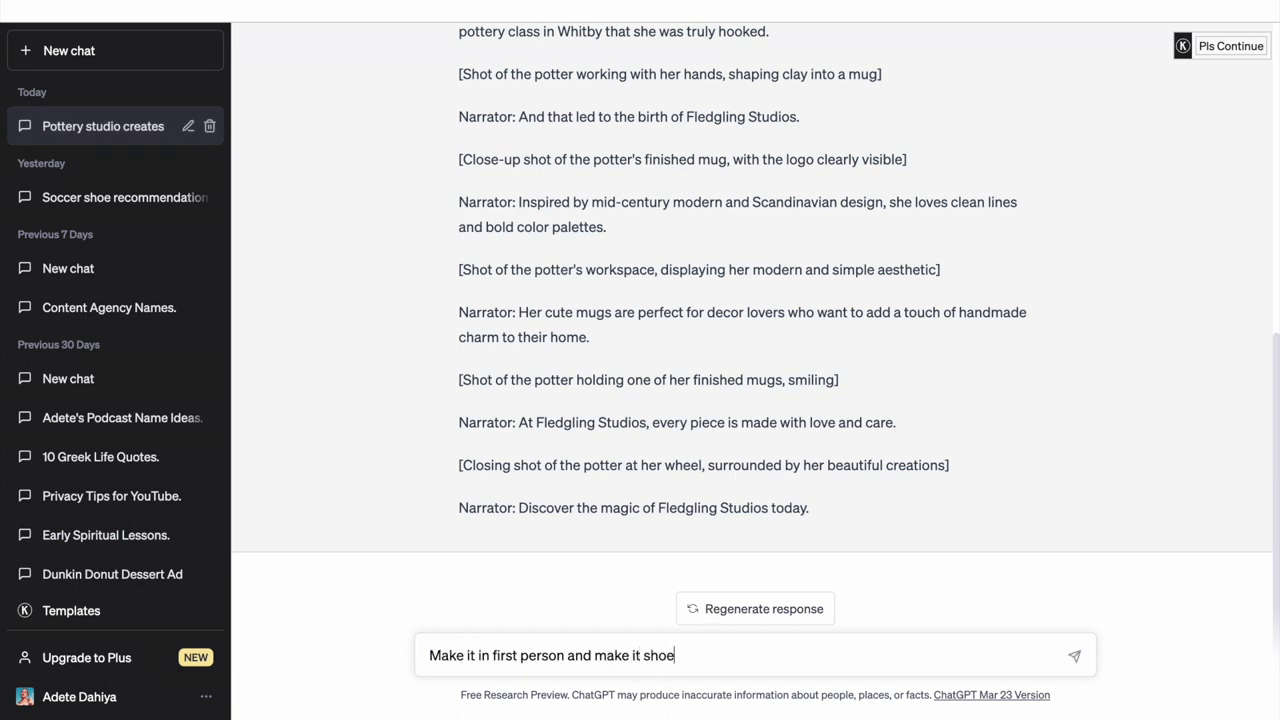
{"action": "key", "text": "BackSpace"}
{"action": "type", "text": "rte"}
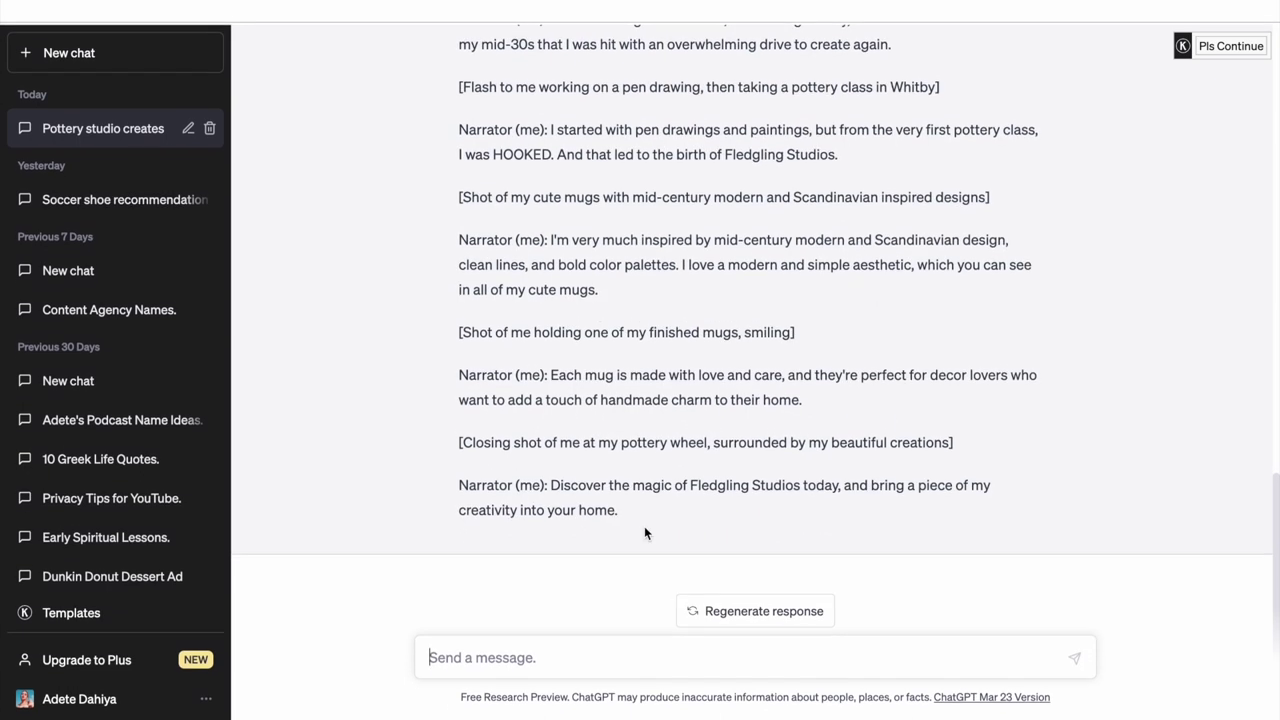
{"action": "scroll", "coordinate": [660, 510], "scroll_direction": "up", "scroll_amount": 2}
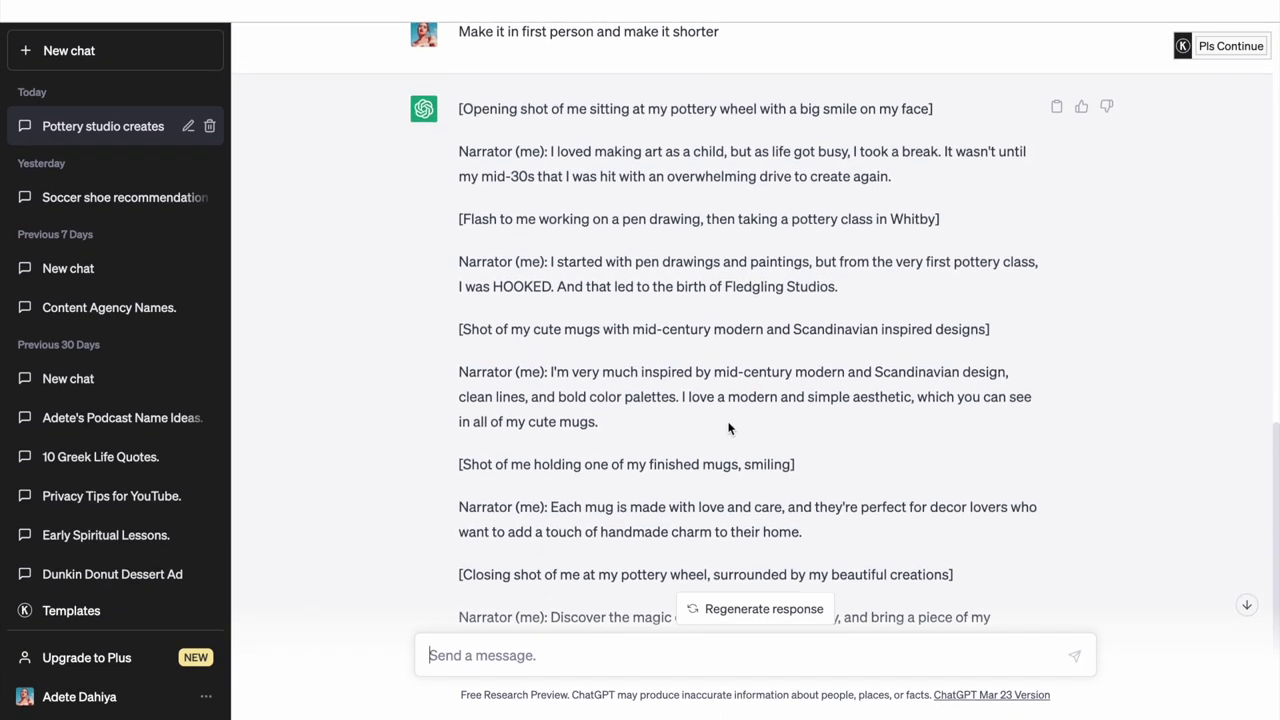
{"action": "scroll", "coordinate": [710, 450], "scroll_direction": "down", "scroll_amount": 1}
{"action": "scroll", "coordinate": [729, 428], "scroll_direction": "up", "scroll_amount": 1}
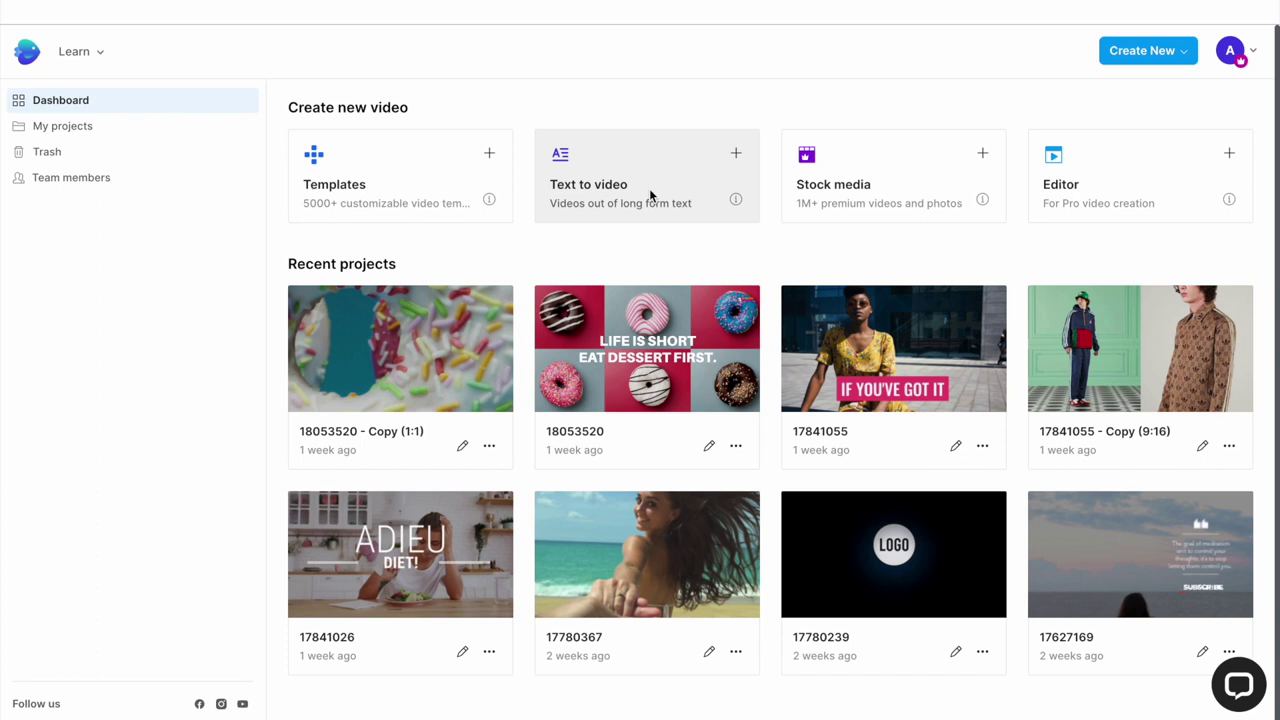
Step: Start a portrait (9:16) text-to-video project from the Fun Coffee Facts template
{"action": "left_click", "coordinate": [649, 188]}
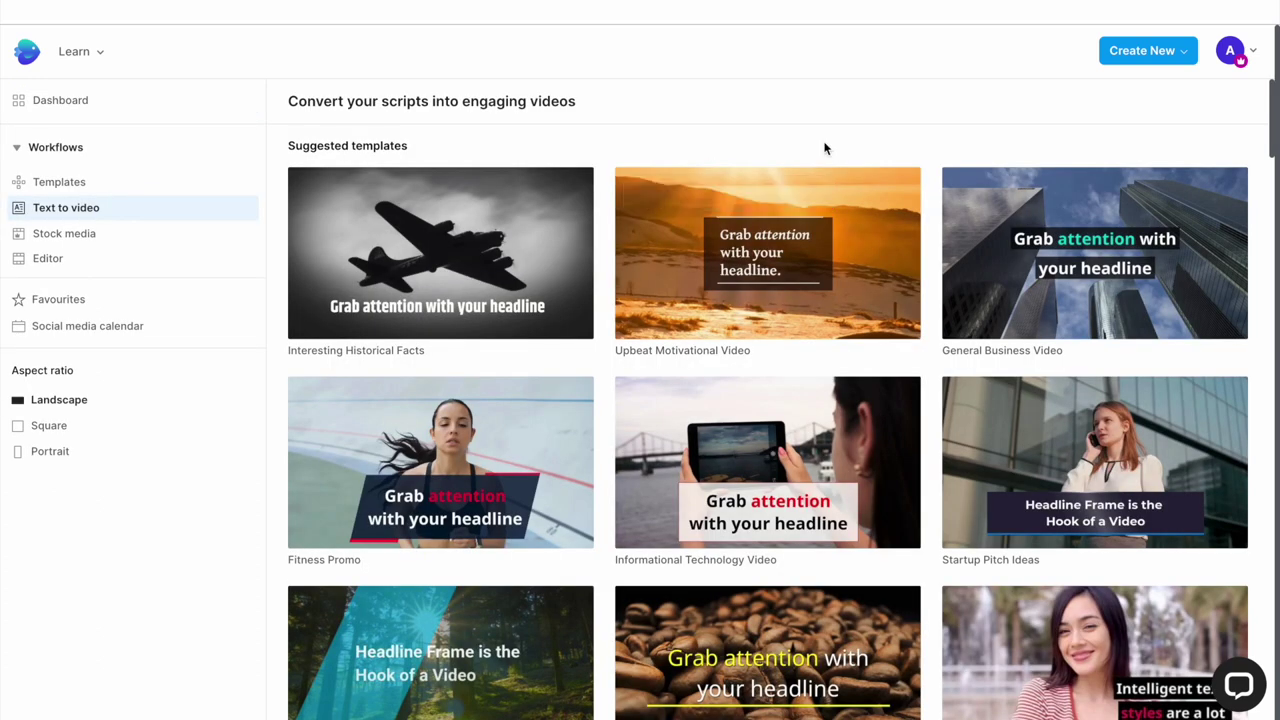
{"action": "scroll", "coordinate": [826, 150], "scroll_direction": "down", "scroll_amount": 1}
{"action": "scroll", "coordinate": [600, 300], "scroll_direction": "up", "scroll_amount": 1}
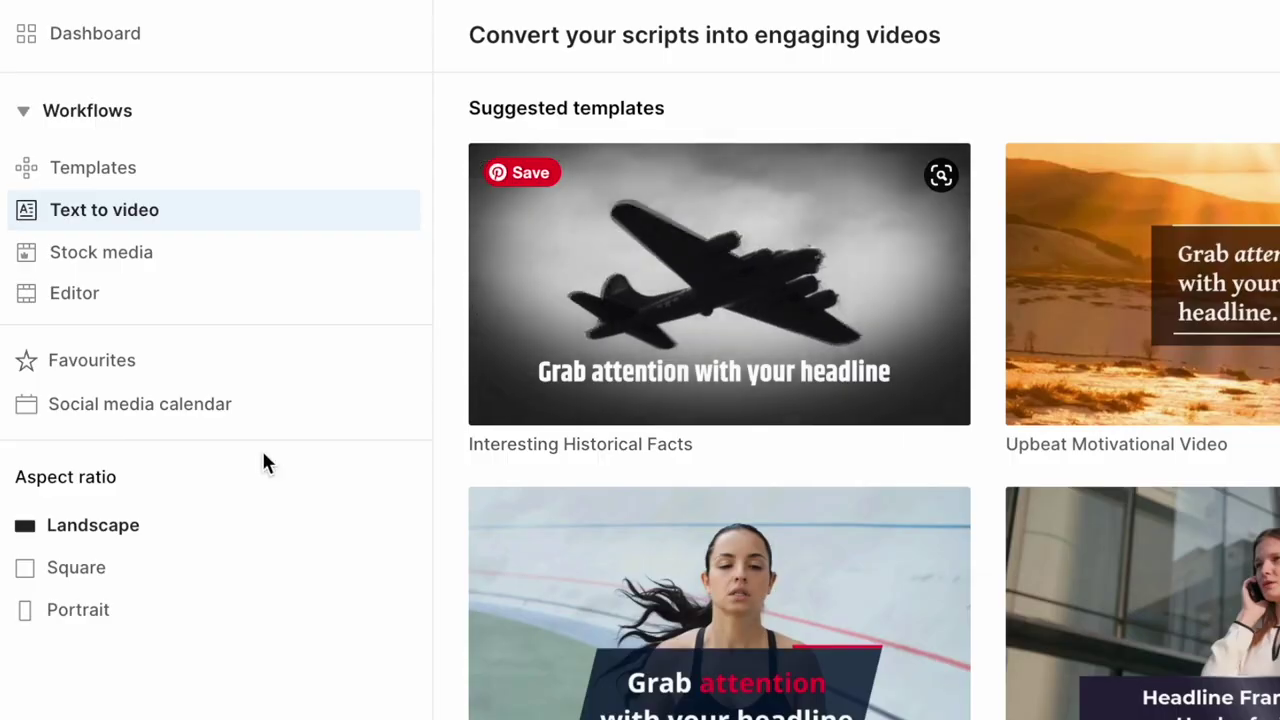
{"action": "left_click", "coordinate": [84, 610]}
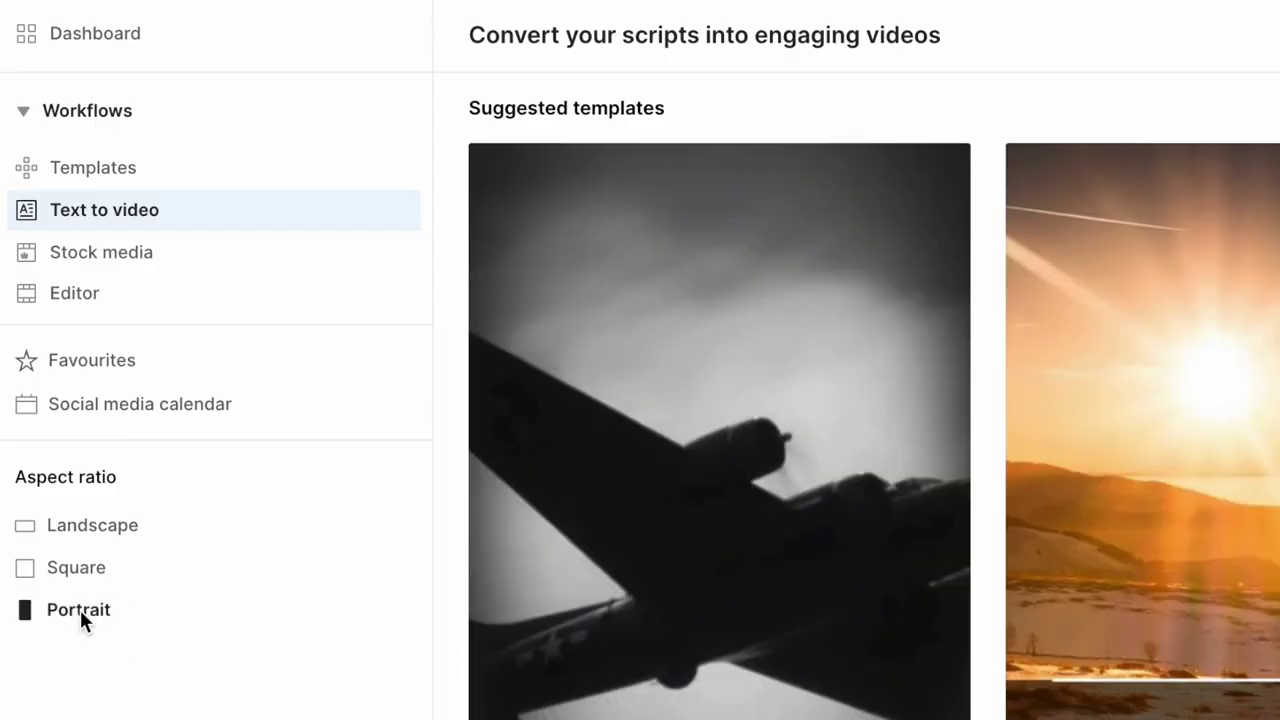
{"action": "scroll", "coordinate": [725, 648], "scroll_direction": "down", "scroll_amount": 10}
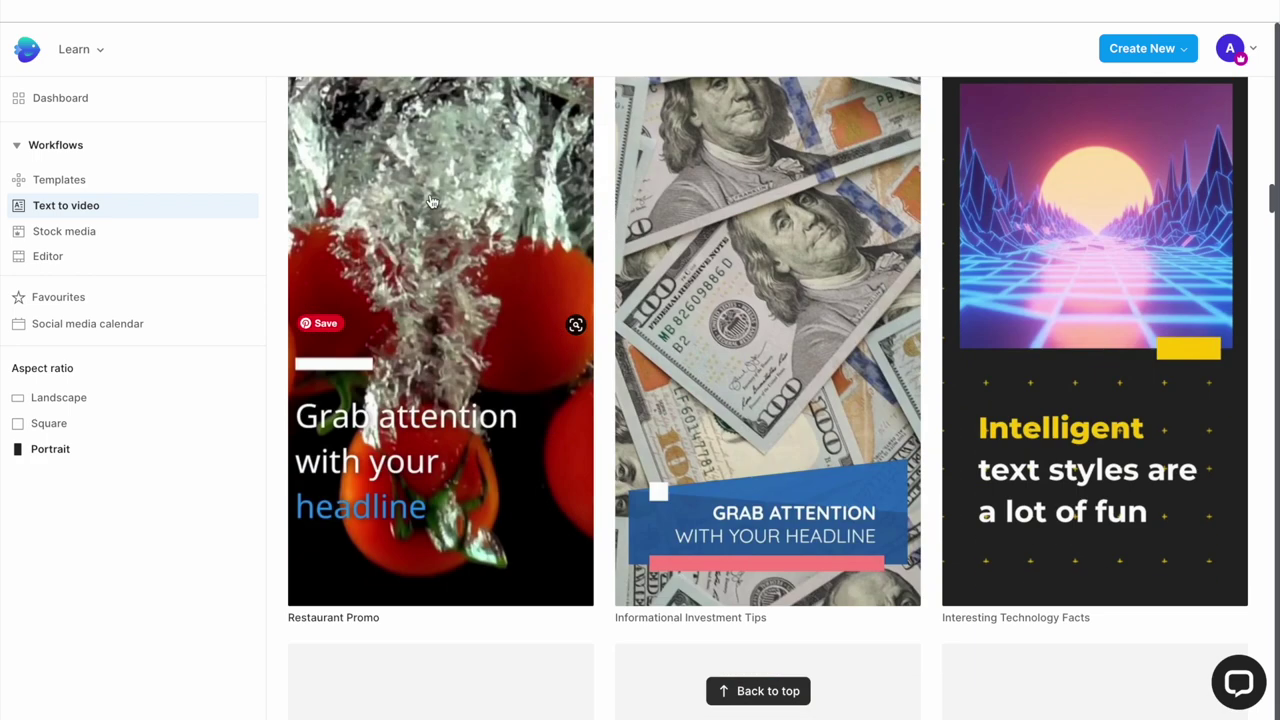
{"action": "scroll", "coordinate": [431, 201], "scroll_direction": "down", "scroll_amount": 15}
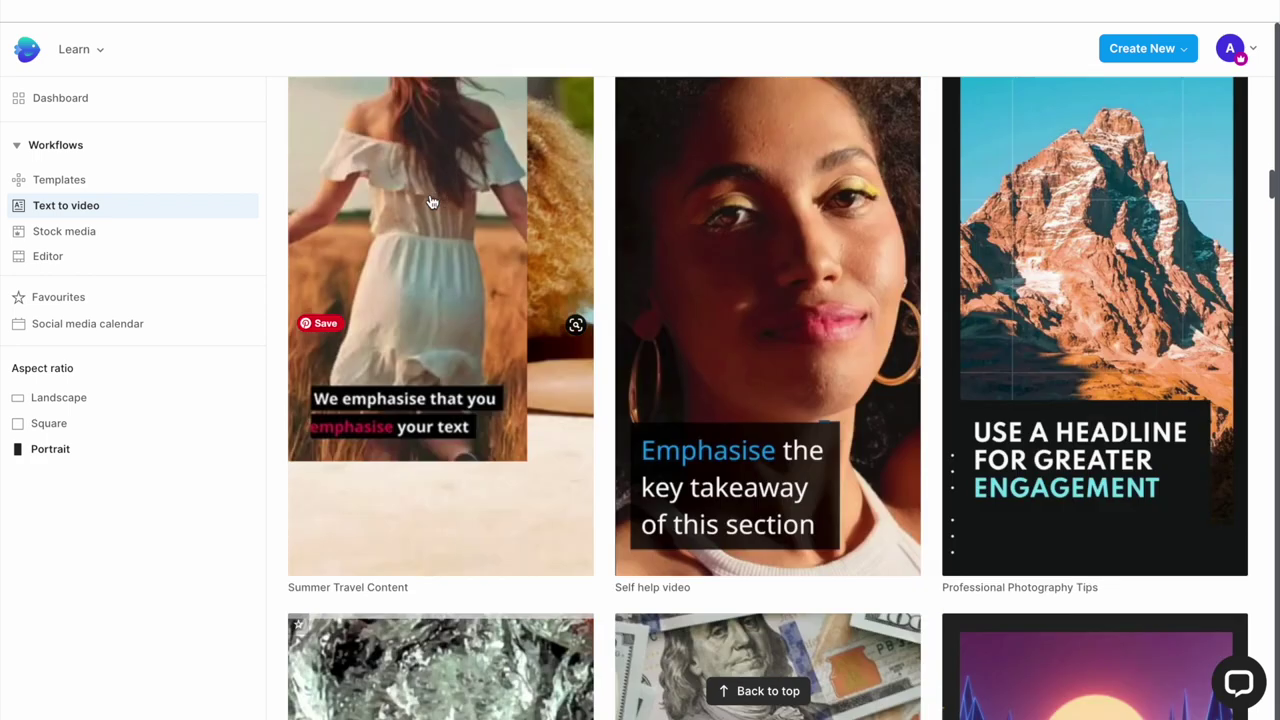
{"action": "scroll", "coordinate": [1040, 163], "scroll_direction": "down", "scroll_amount": 4}
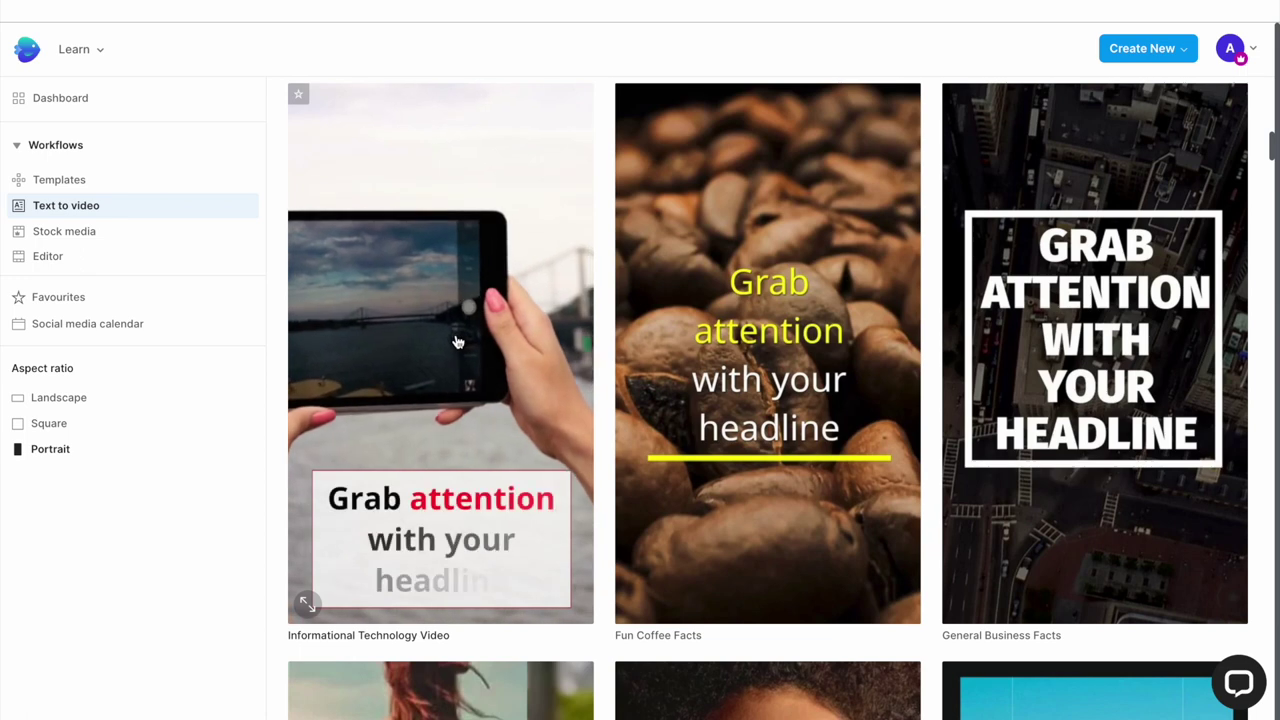
{"action": "scroll", "coordinate": [455, 343], "scroll_direction": "down", "scroll_amount": 5}
{"action": "scroll", "coordinate": [455, 343], "scroll_direction": "down", "scroll_amount": 5}
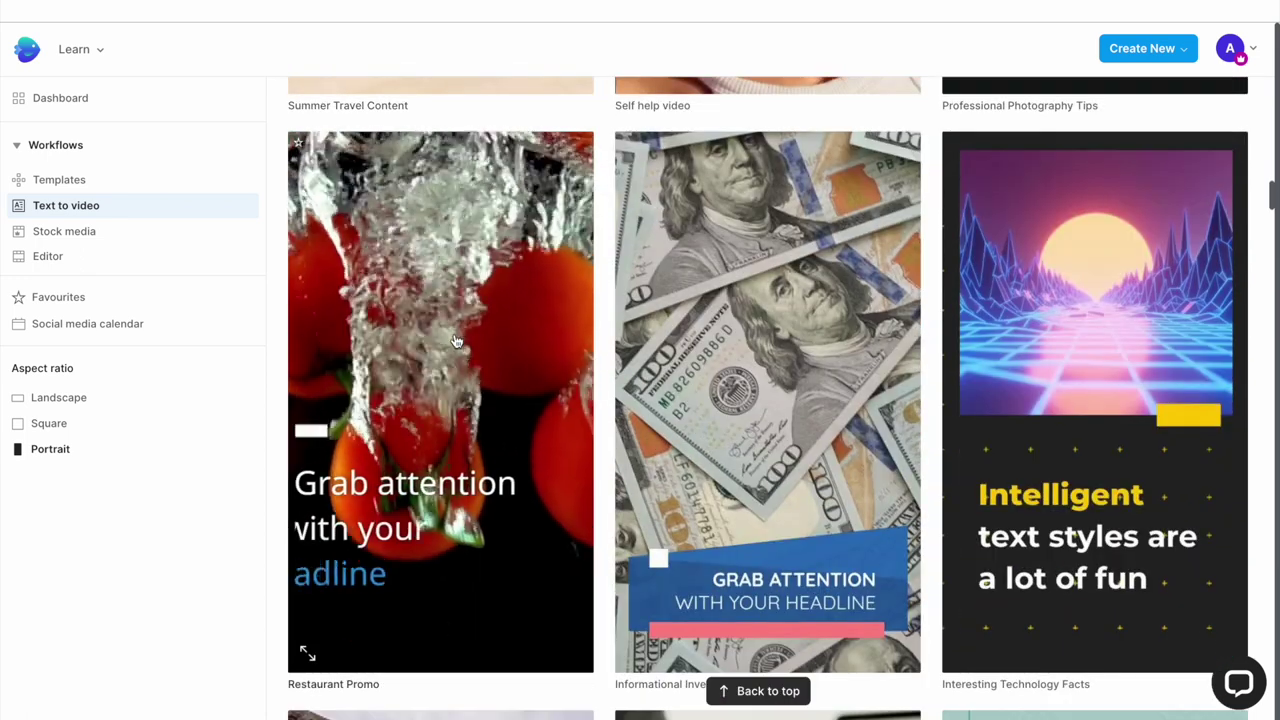
{"action": "left_click", "coordinate": [777, 466]}
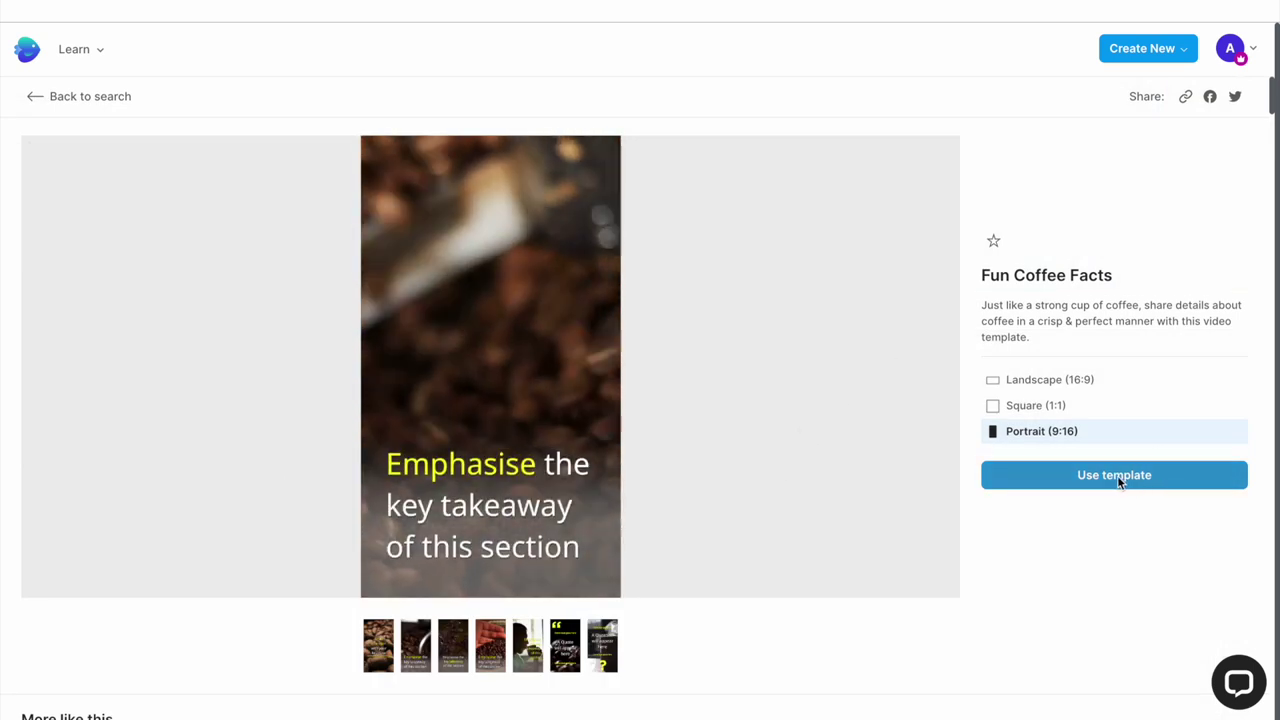
{"action": "left_click", "coordinate": [1118, 478]}
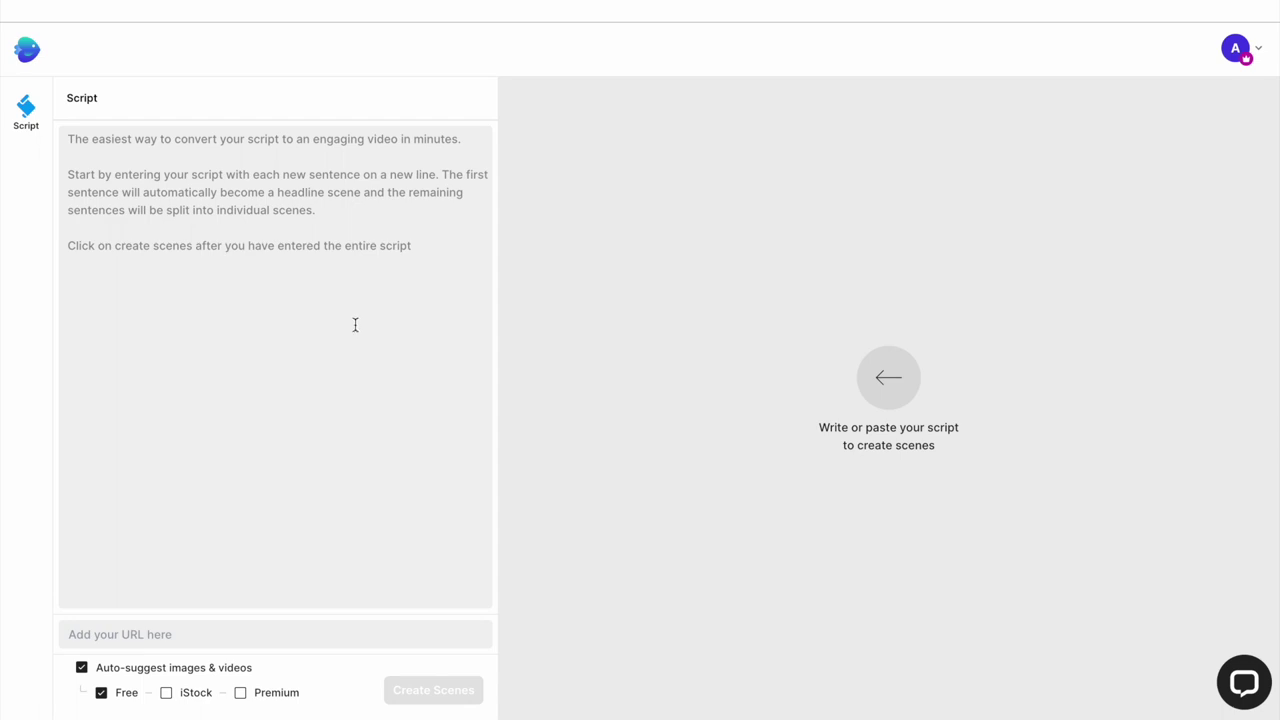
Step: Paste the full pottery story script into the script box
{"action": "left_click", "coordinate": [237, 151]}
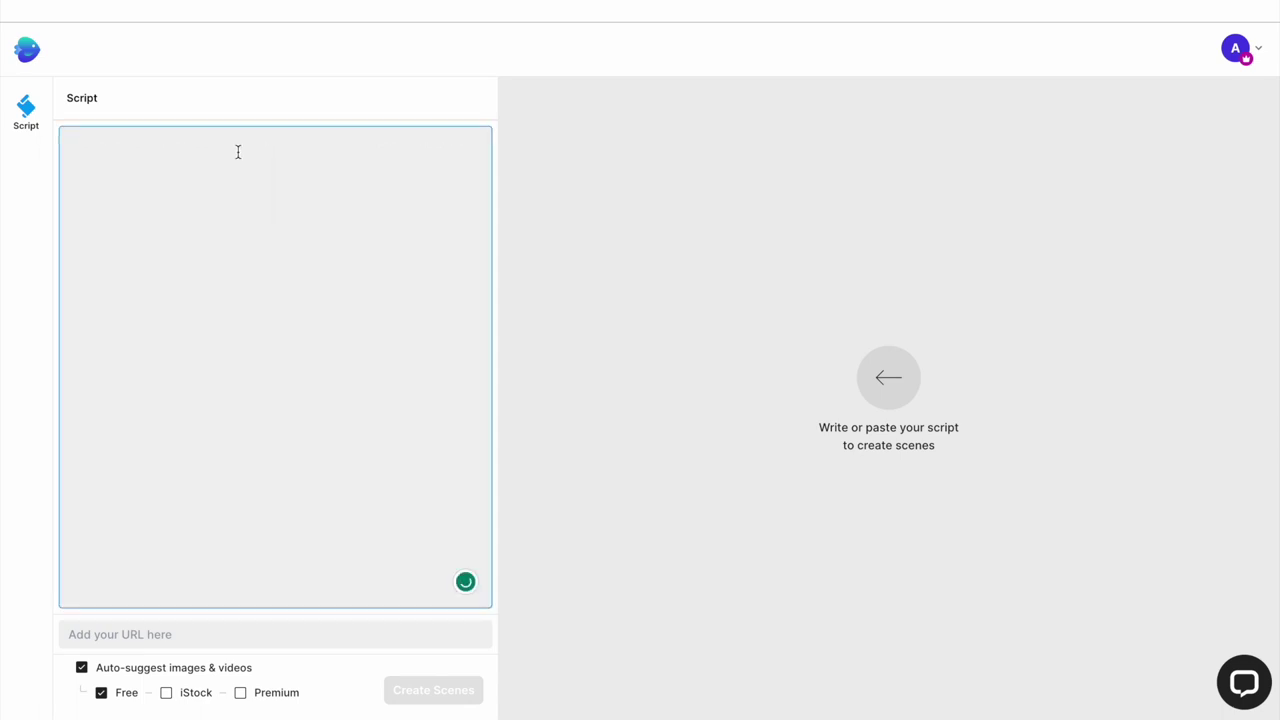
{"action": "type", "text": "I loved making art as a child, but as life got busy, I lost my connection with. It wasn’t until my mid-30s that I was hit with an overwhelming drive to create again. I started gain with drawings and paintings but then I got a chance to attend my first pottery class And I was HOOKED. And that led to the birth of Fledgling Studios. It gave me a chance to blend my love for clean lines, minimal designs, and bold colours with my love for pottery And that’s how these cute mugs were born. Now it fills my heart with warmth every time I see a piece of my heart and soul adding joy to a special person’s home."}
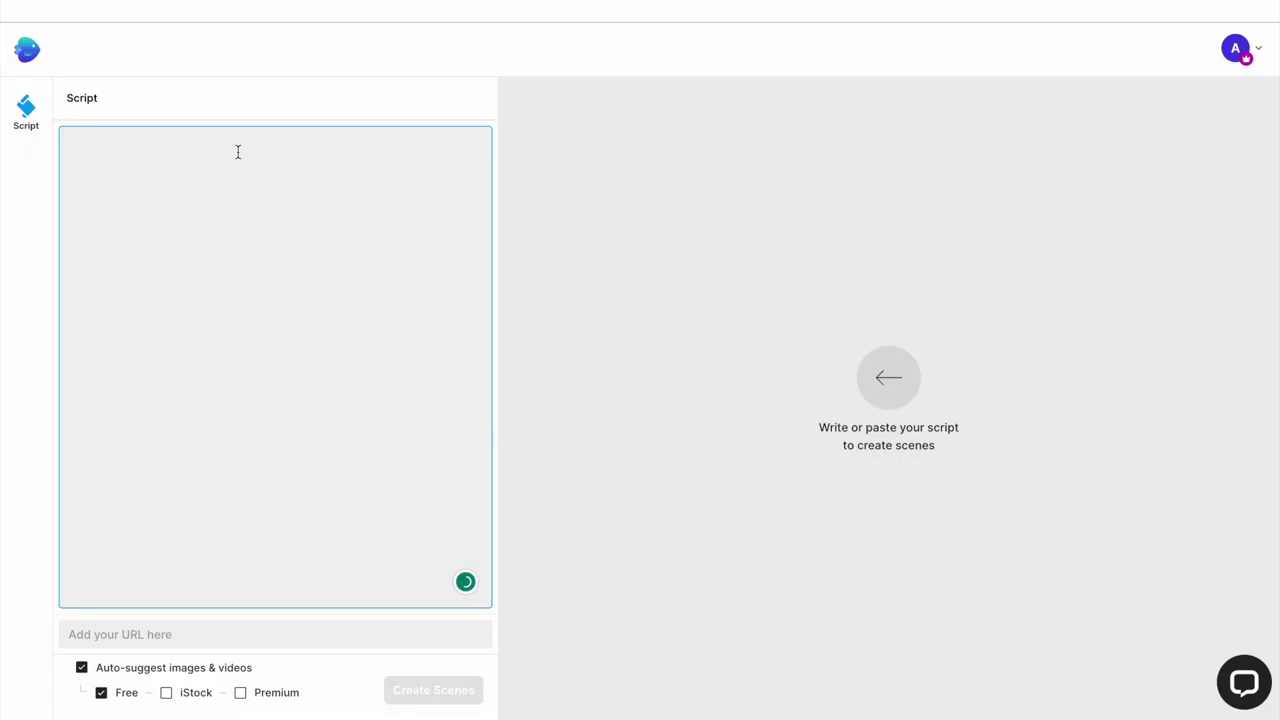
{"action": "type", "text": "I loved making art as a child, but as life got busy, I lost my connection with. It wasn’t until my mid-30s that I was hit with an overwhelming drive to create again. I started gain with drawings and paintings but then I got a chance to attend my first pottery class And I was HOOKED. And that led to the birth of Fledgling Studios. It gave me a chance to blend my love for clean lines, minimal designs, and bold colours with my love for pottery And that’s how these cute mugs were born. Now it fills my heart with warmth every time I see a piece of my heart and soul adding joy to a special person’s home."}
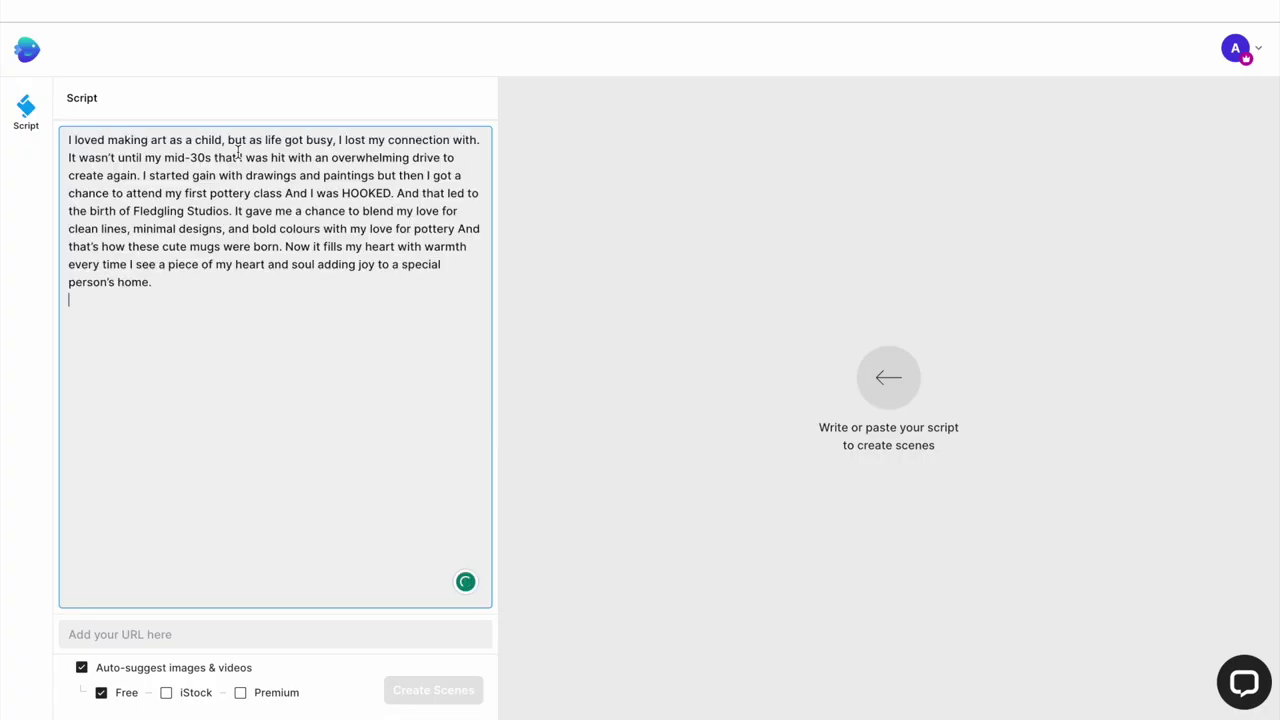
Step: Put each script sentence on its own line, adding 'it' and deleting the stray word 'gain'
{"action": "left_click", "coordinate": [476, 141]}
{"action": "type", "text": "it"}
{"action": "key", "text": "Return"}
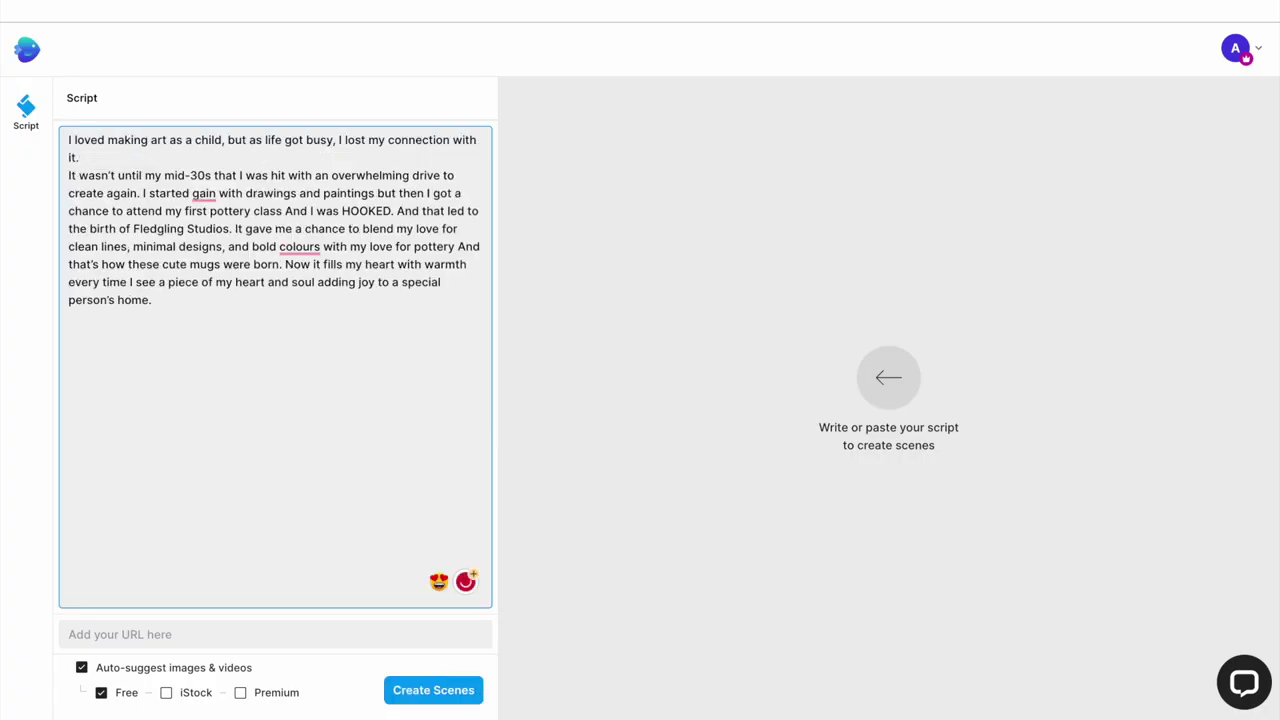
{"action": "left_click", "coordinate": [238, 176]}
{"action": "key", "text": "Return"}
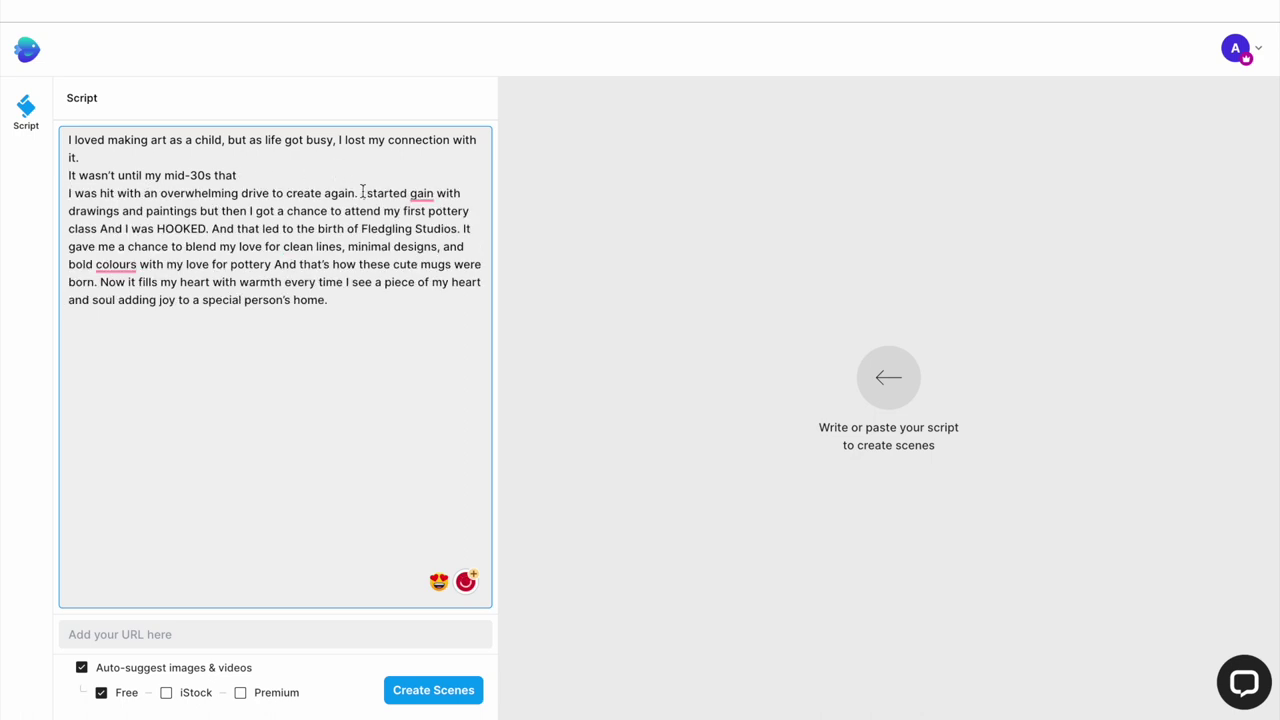
{"action": "left_click", "coordinate": [366, 211]}
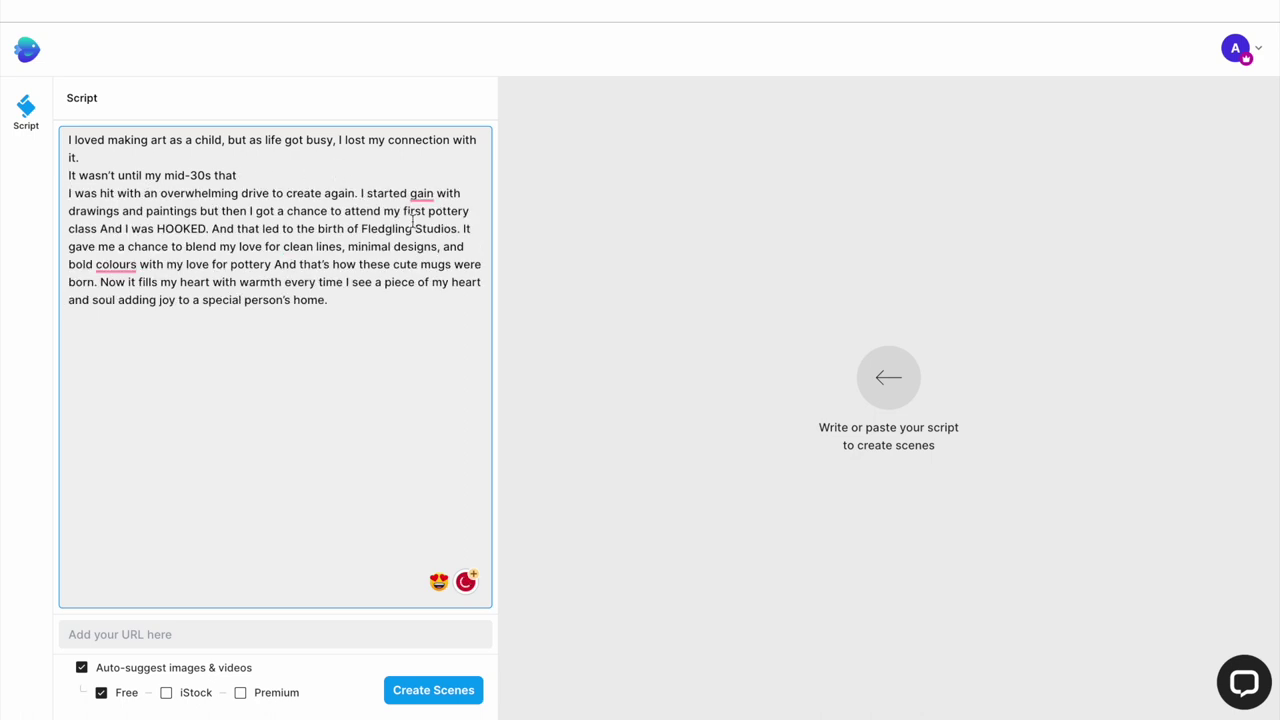
{"action": "left_click", "coordinate": [362, 193]}
{"action": "key", "text": "Return"}
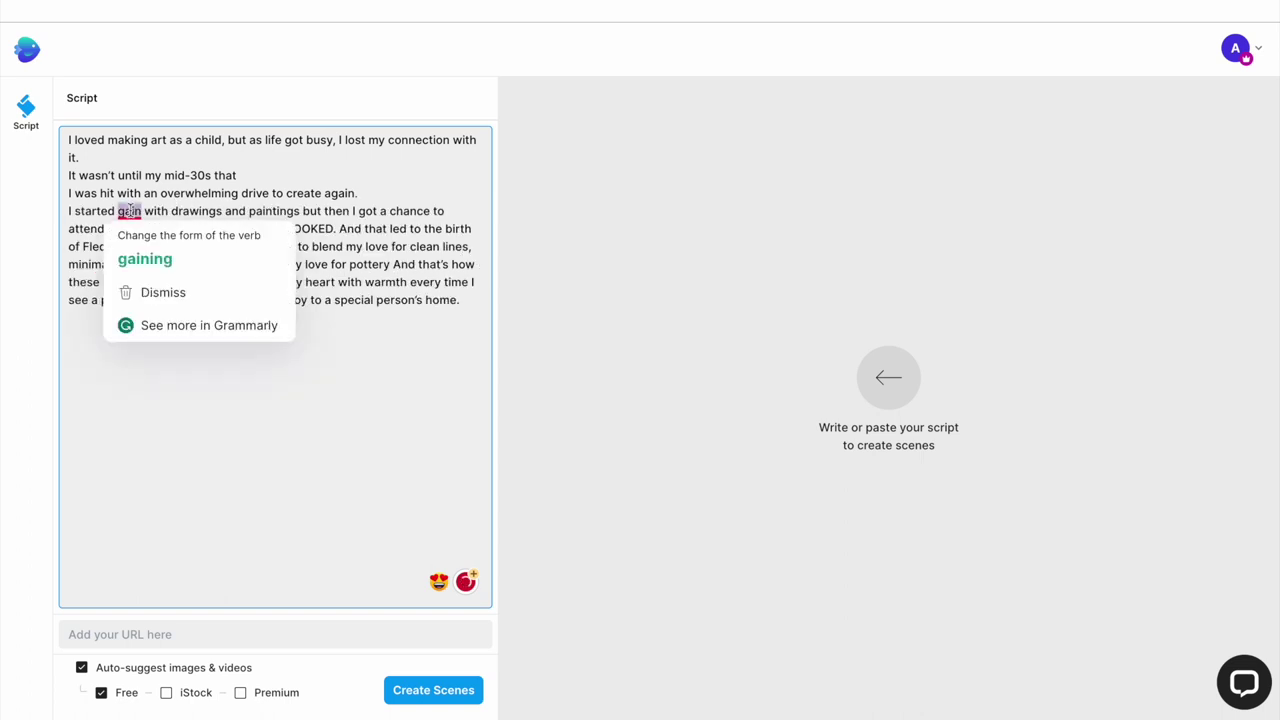
{"action": "double_click", "coordinate": [129, 211]}
{"action": "key", "text": "BackSpace"}
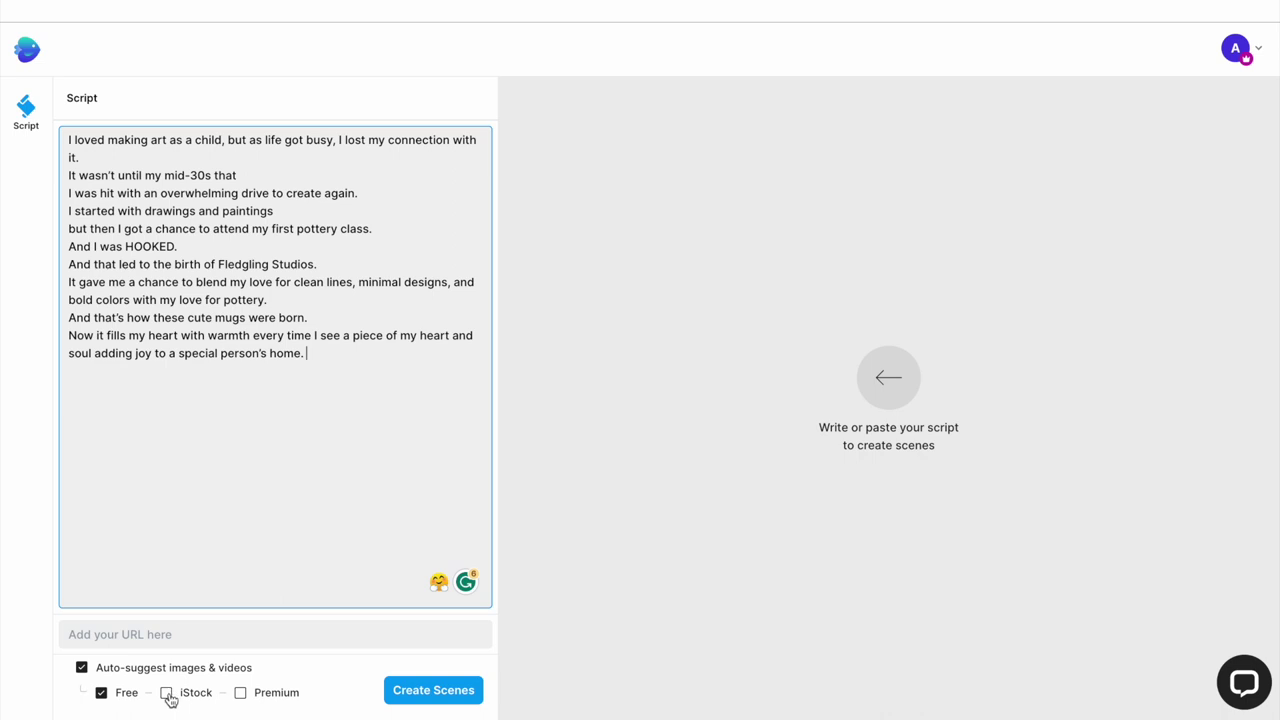
Step: Allow iStock and Premium media and generate the storyboard scenes
{"action": "left_click", "coordinate": [167, 693]}
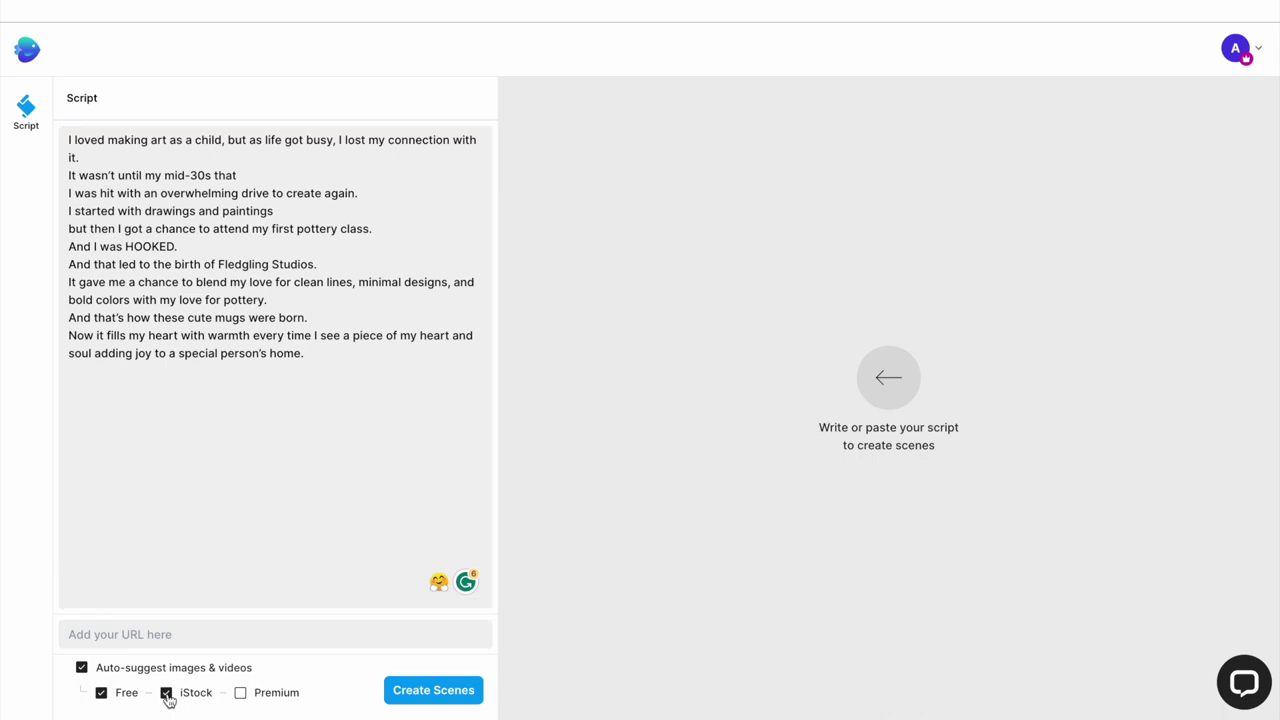
{"action": "left_click", "coordinate": [240, 693]}
{"action": "left_click", "coordinate": [455, 692]}
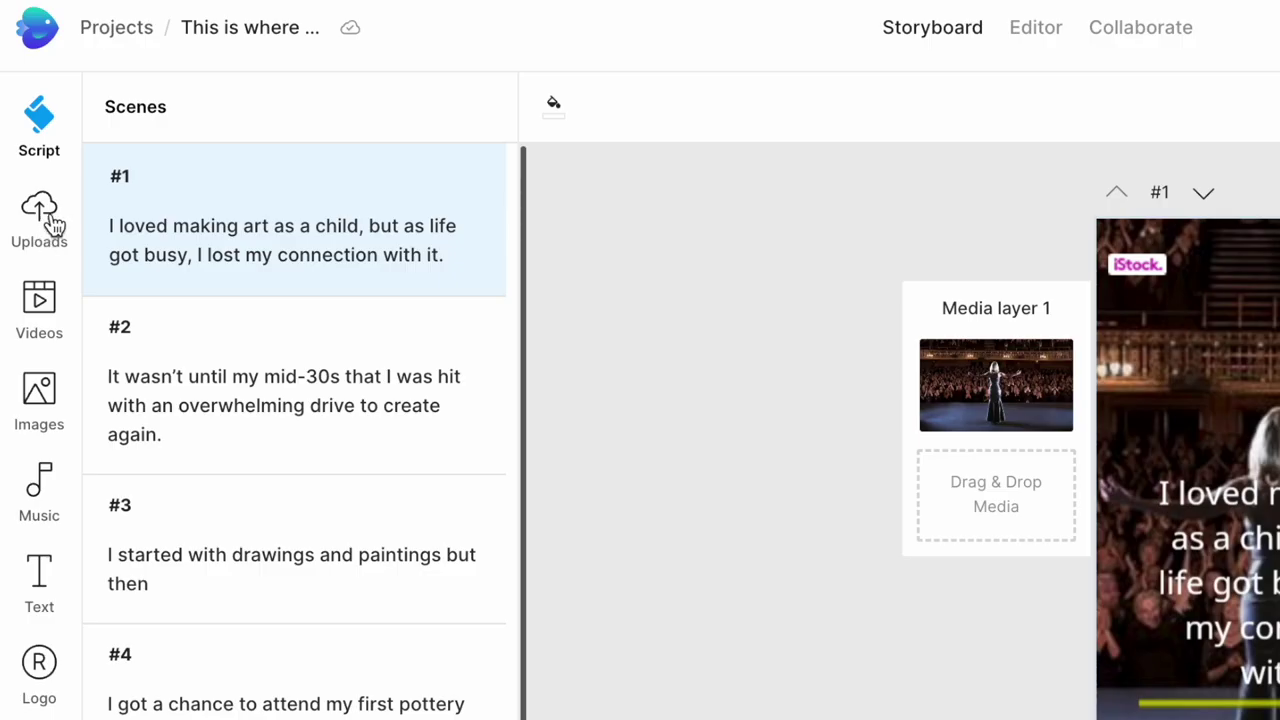
Step: Upload fl3.jpeg, fl2.mp4 and fl1.mp4 to the project's uploads
{"action": "left_click", "coordinate": [50, 207]}
{"action": "left_click", "coordinate": [574, 374]}
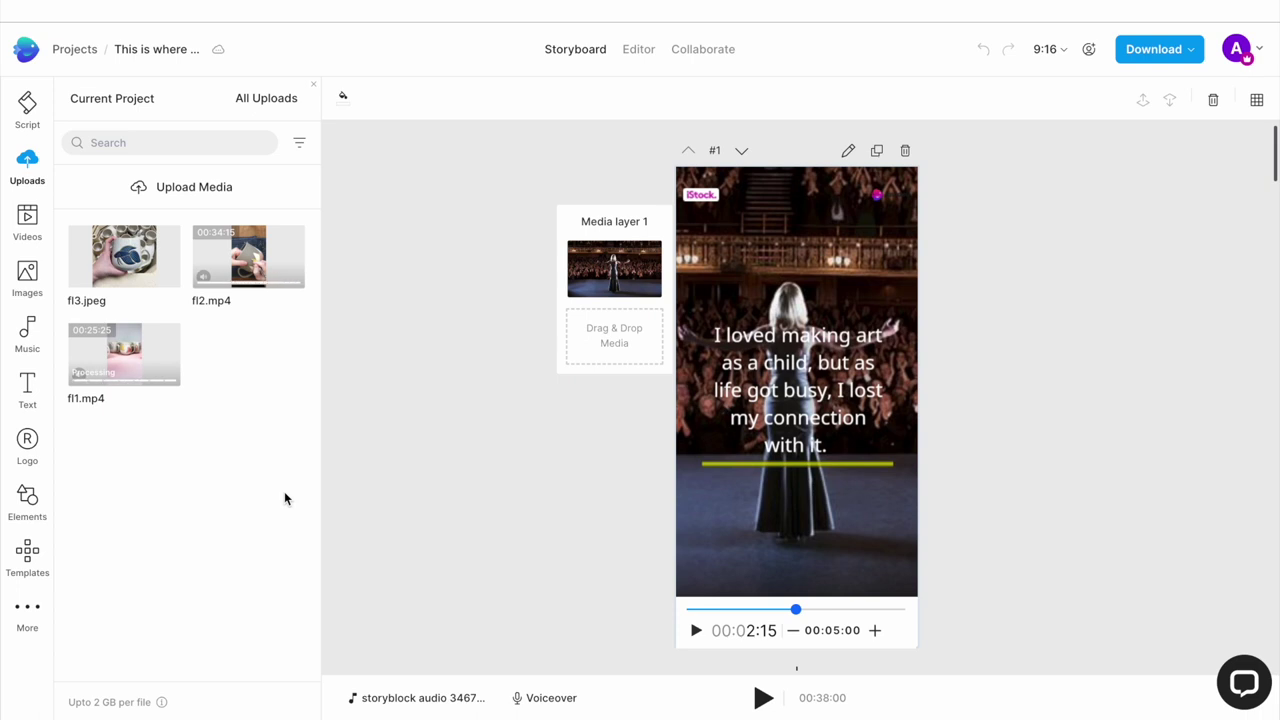
Step: Search stock videos for 'child drawing' and drop a result onto scene 1
{"action": "left_click", "coordinate": [36, 222]}
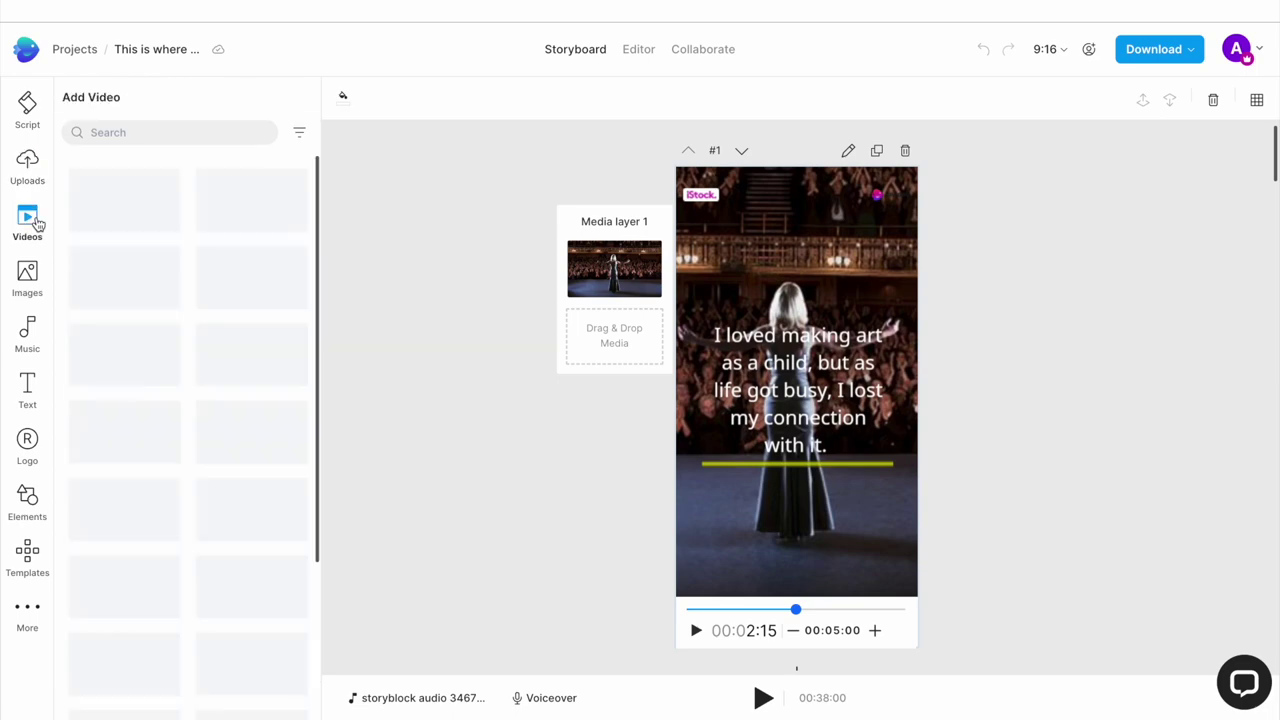
{"action": "left_click", "coordinate": [111, 130]}
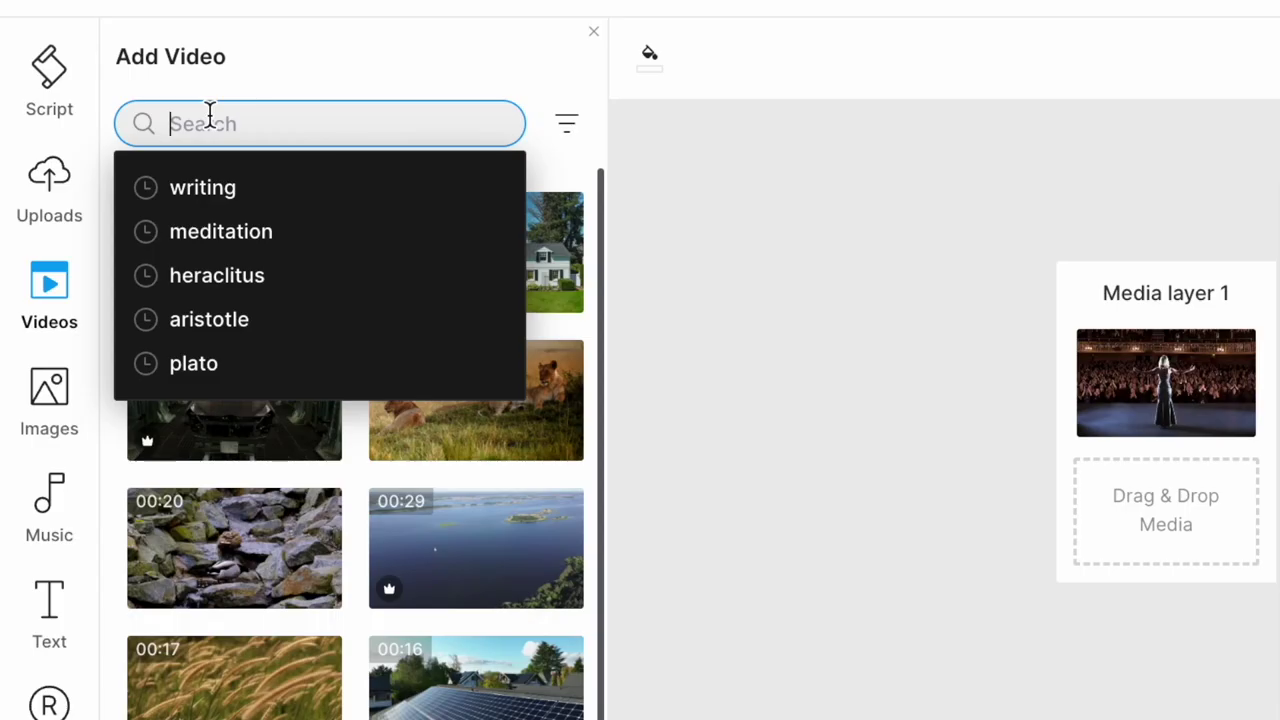
{"action": "type", "text": "child drawing"}
{"action": "key", "text": "Return"}
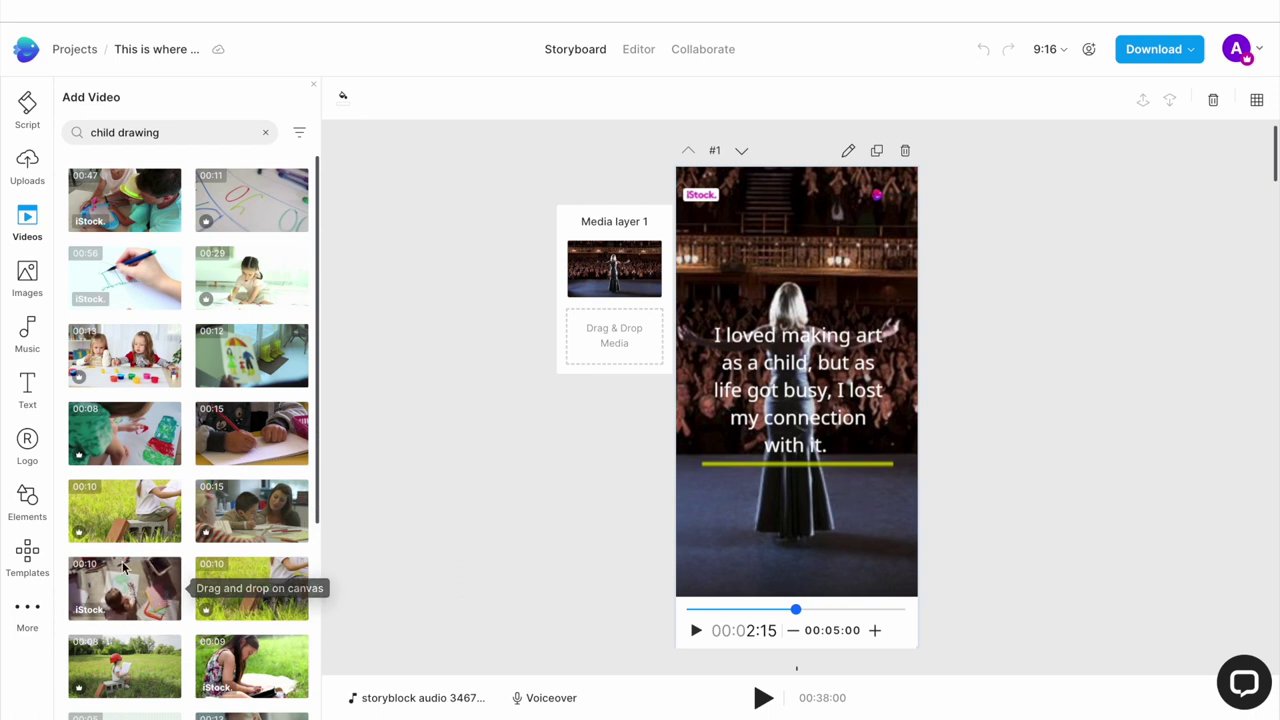
{"action": "left_click_drag", "start_coordinate": [125, 588], "coordinate": [771, 187]}
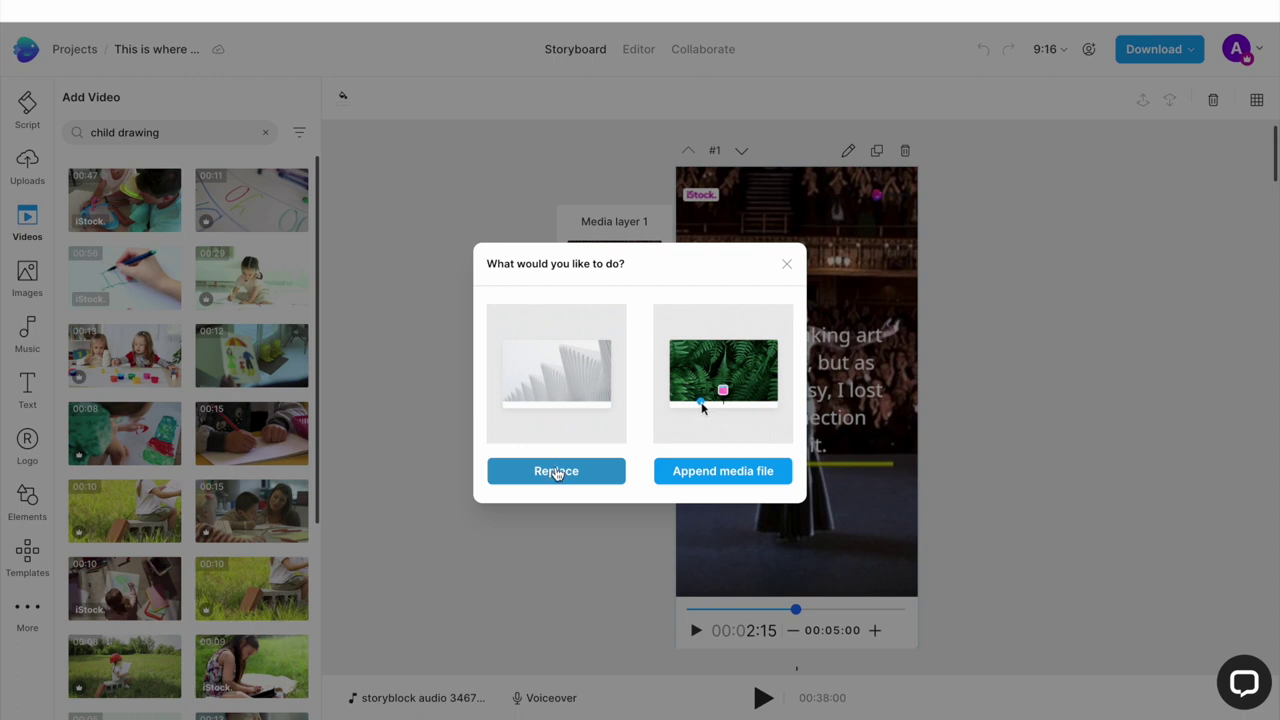
Step: Replace scene 1 with a 5-second trimmed globe-drawing clip, then drop a sketching clip onto another scene
{"action": "left_click", "coordinate": [555, 471]}
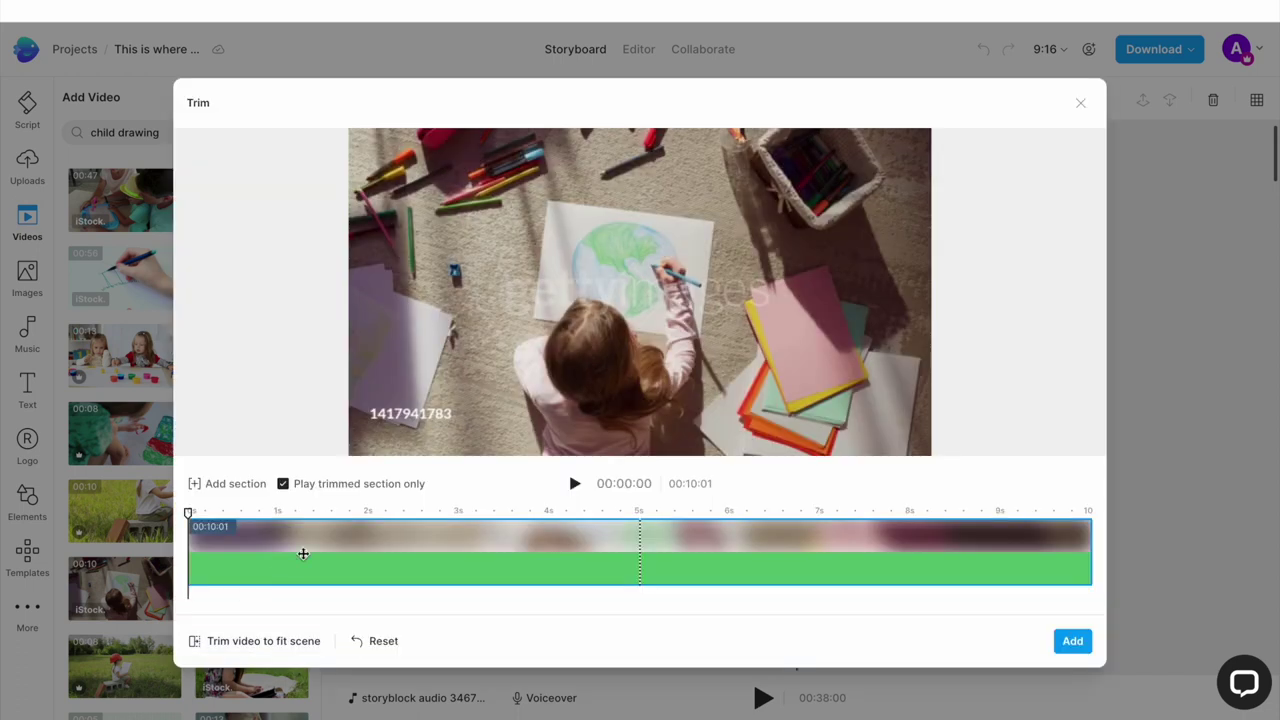
{"action": "left_click", "coordinate": [270, 642]}
{"action": "left_click_drag", "start_coordinate": [299, 550], "coordinate": [396, 550]}
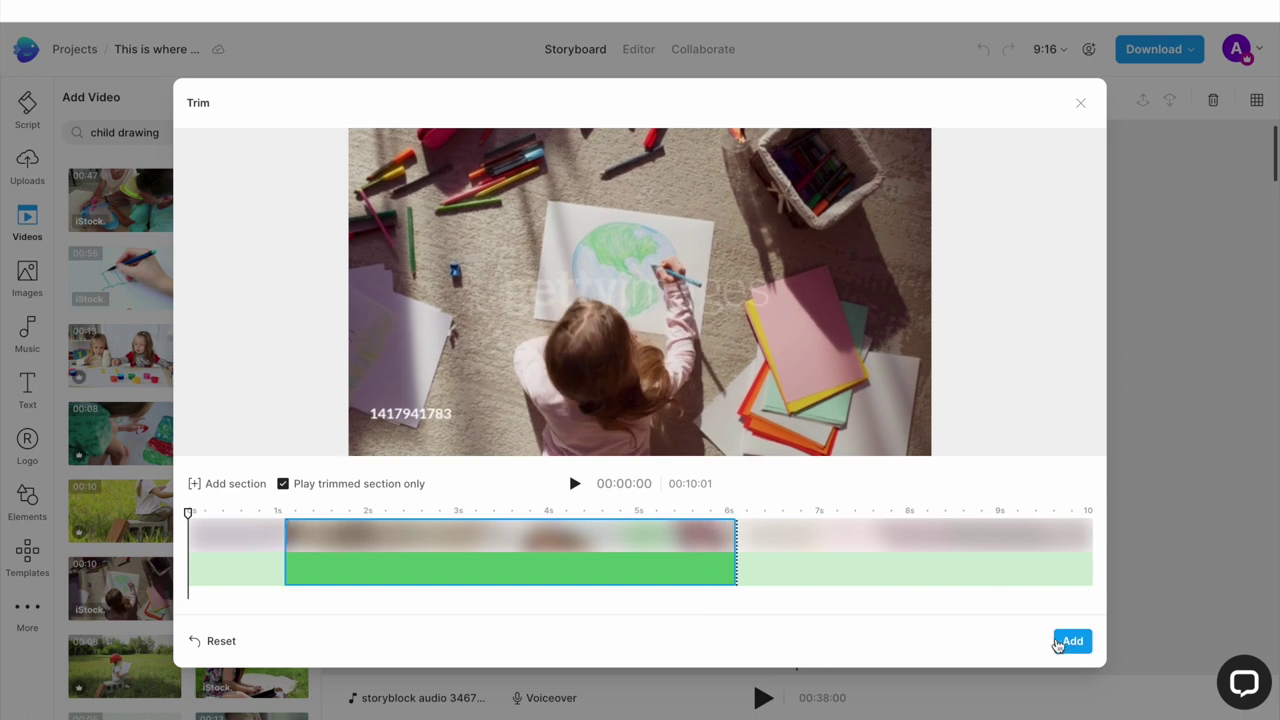
{"action": "left_click", "coordinate": [1072, 641]}
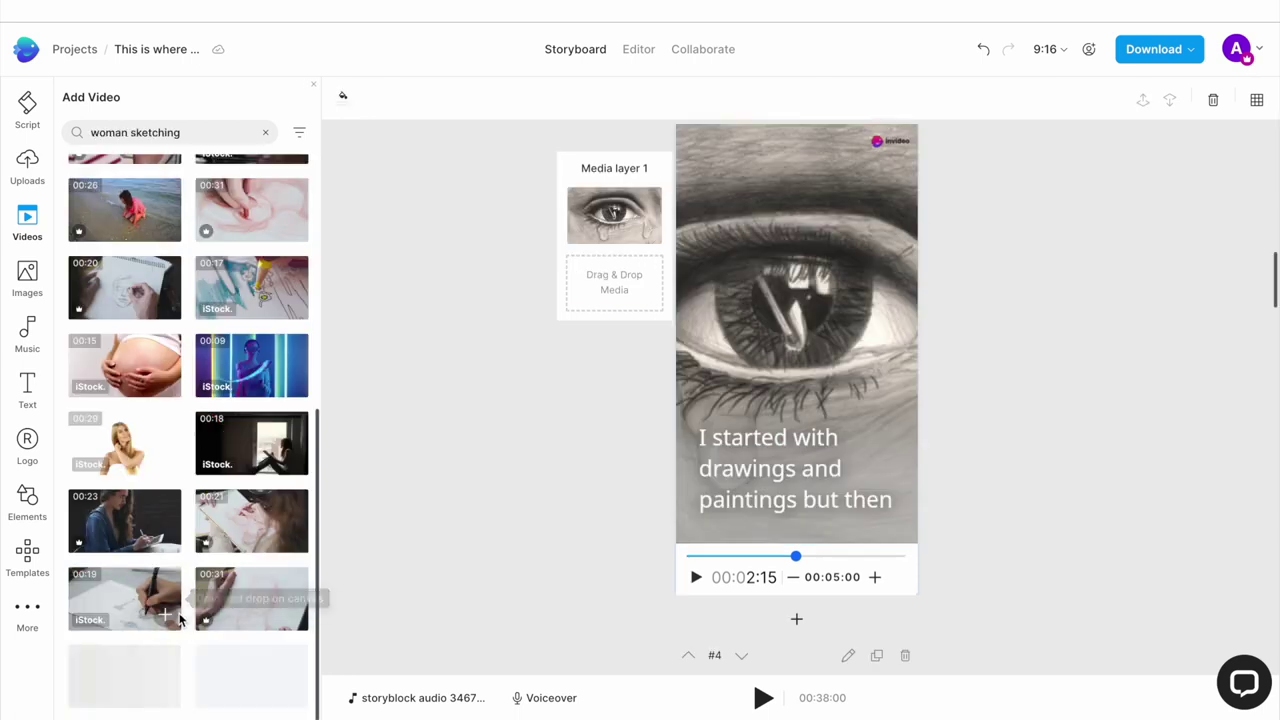
{"action": "left_click_drag", "start_coordinate": [212, 548], "coordinate": [728, 147]}
{"action": "left_click", "coordinate": [537, 470]}
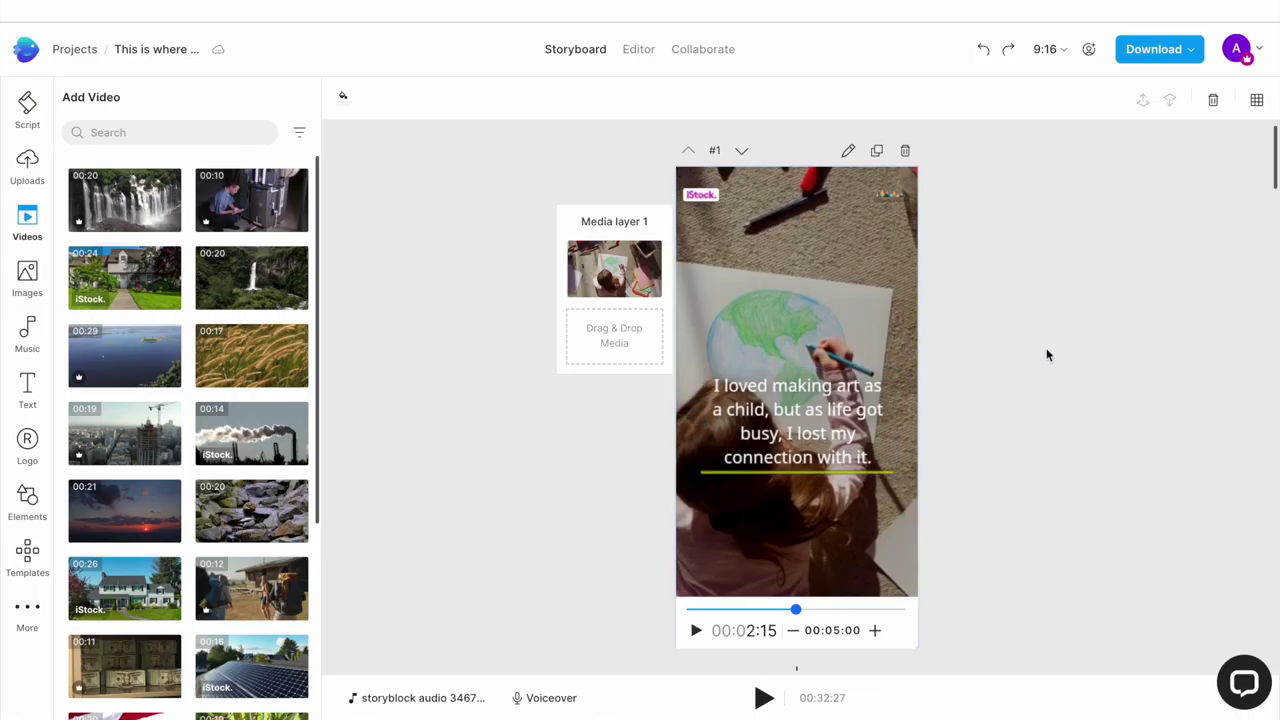
Step: Select scene 1's caption and bring up its text effects options
{"action": "left_click", "coordinate": [772, 372]}
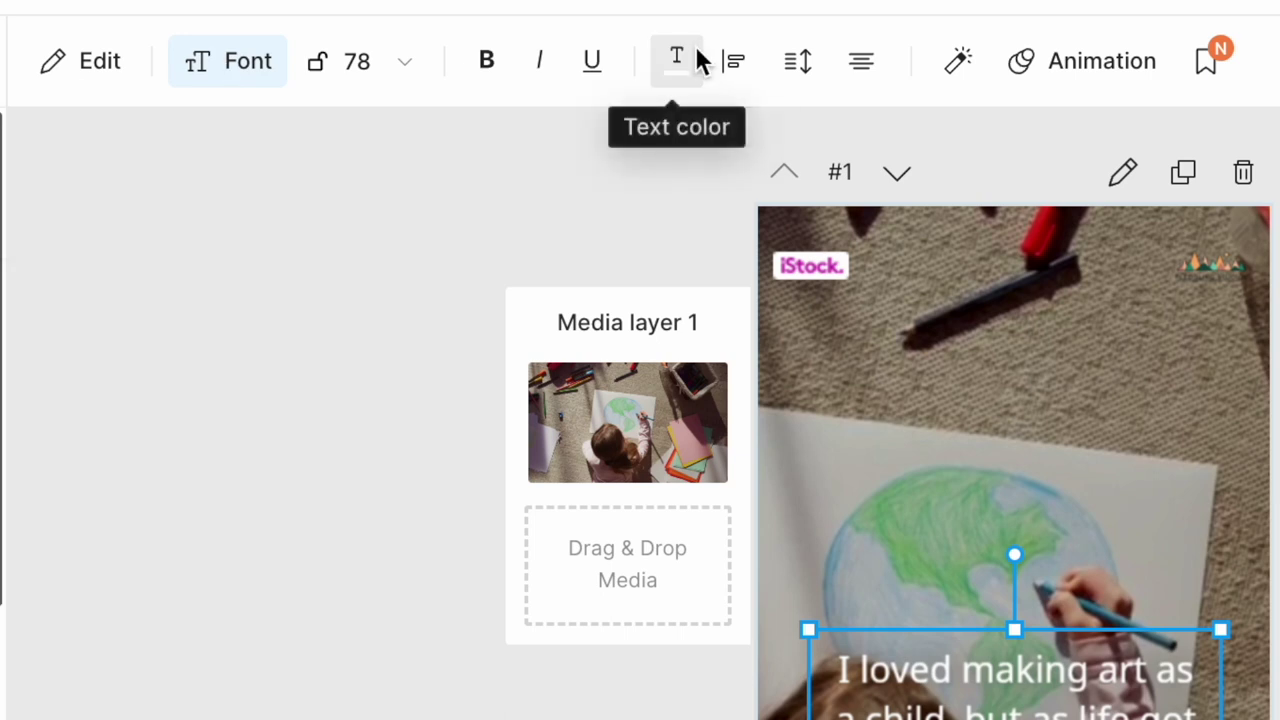
{"action": "left_click", "coordinate": [957, 62]}
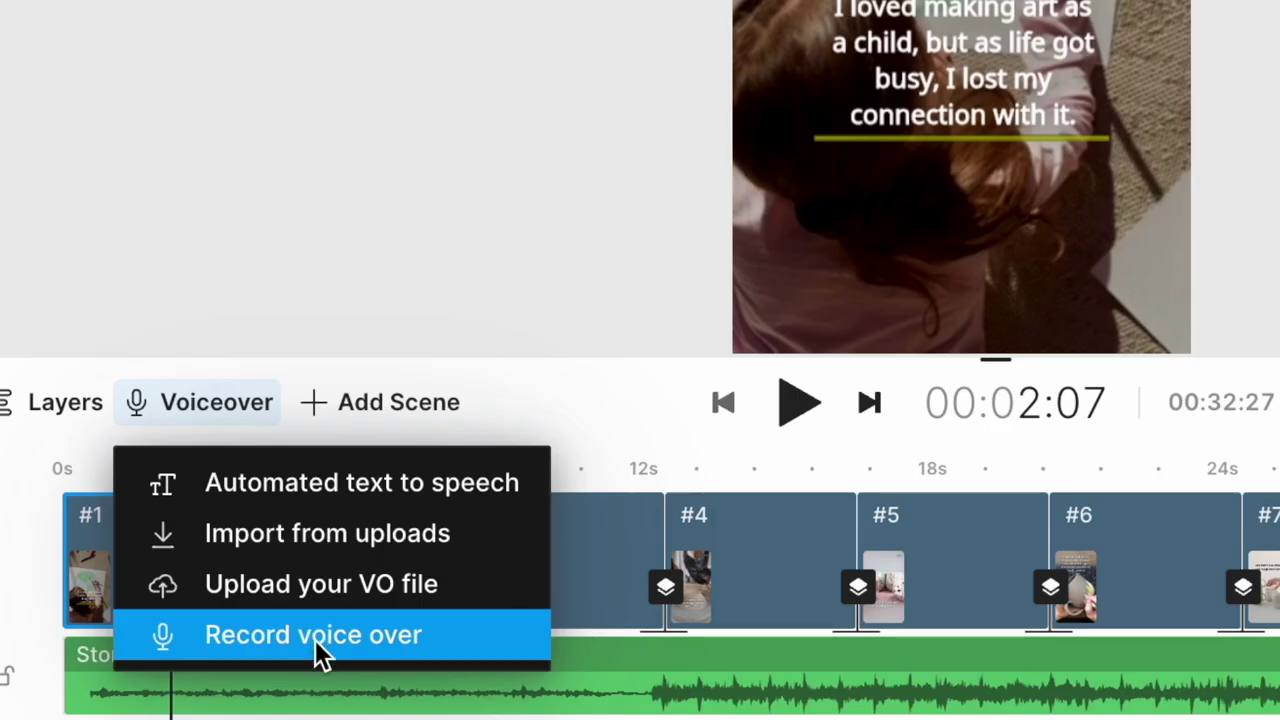
Step: Open the voiceover source options and choose automated text to speech
{"action": "left_click", "coordinate": [313, 635]}
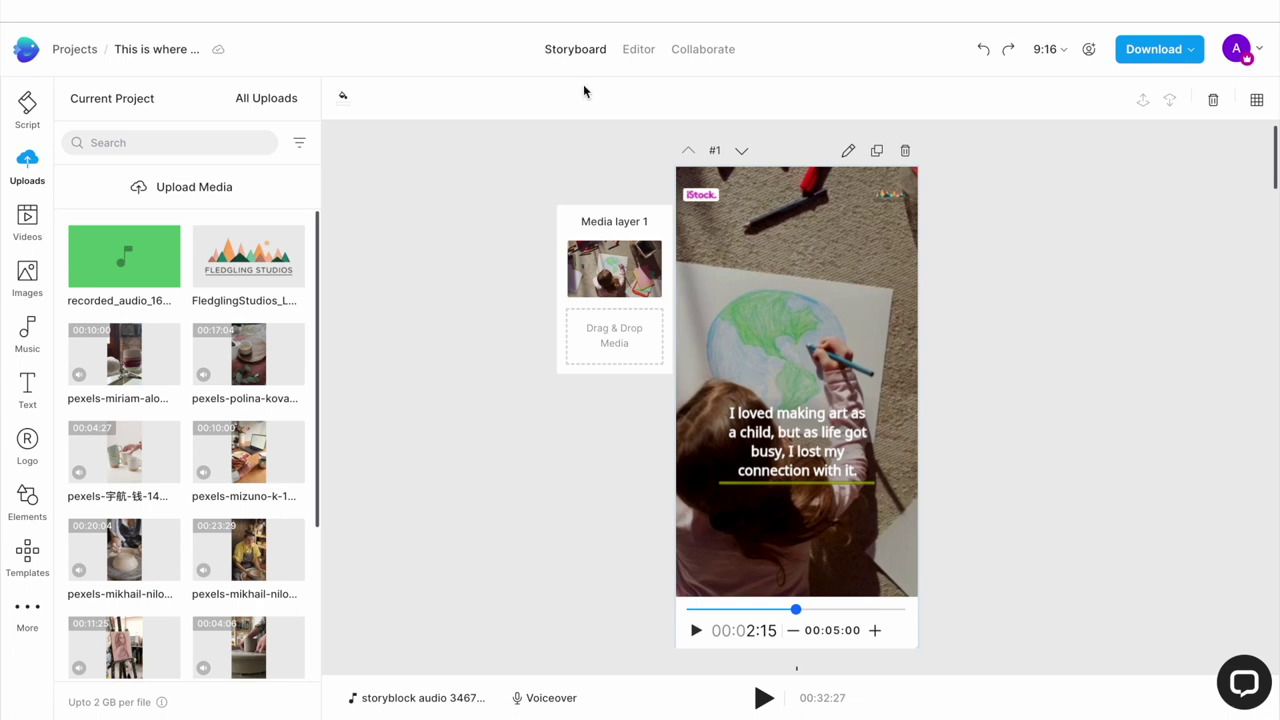
{"action": "left_click", "coordinate": [540, 698]}
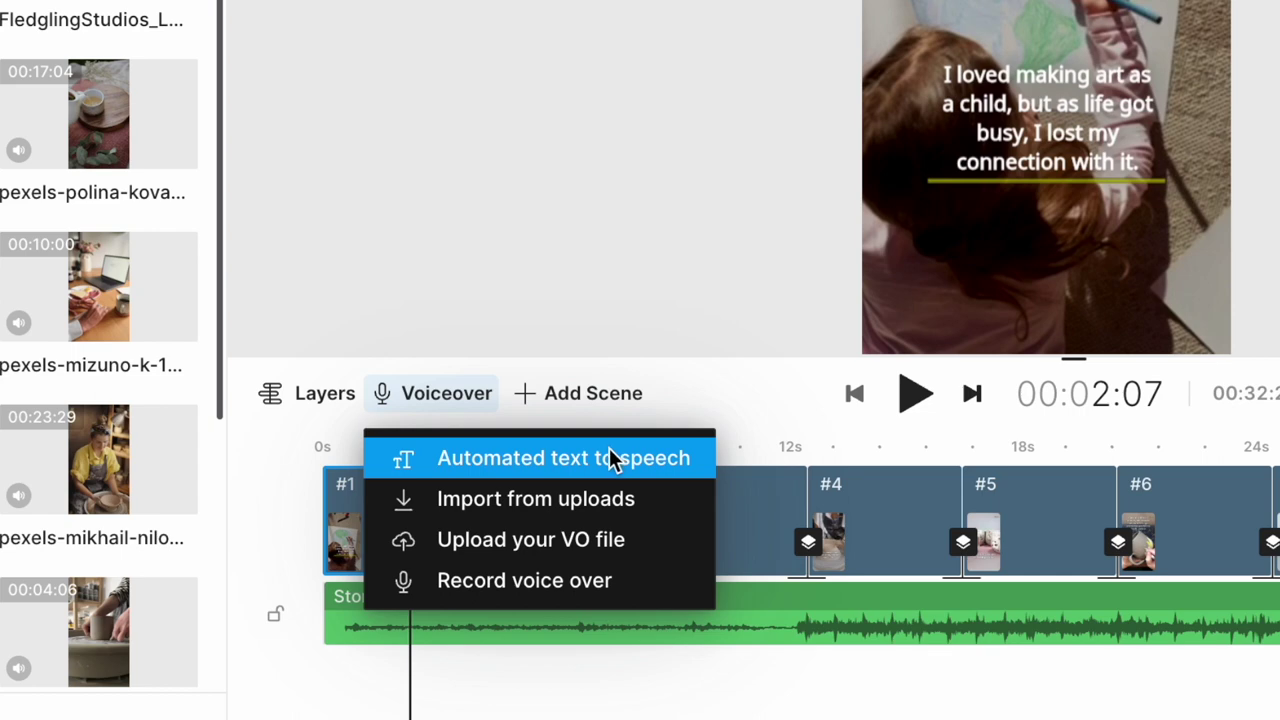
{"action": "left_click", "coordinate": [609, 448]}
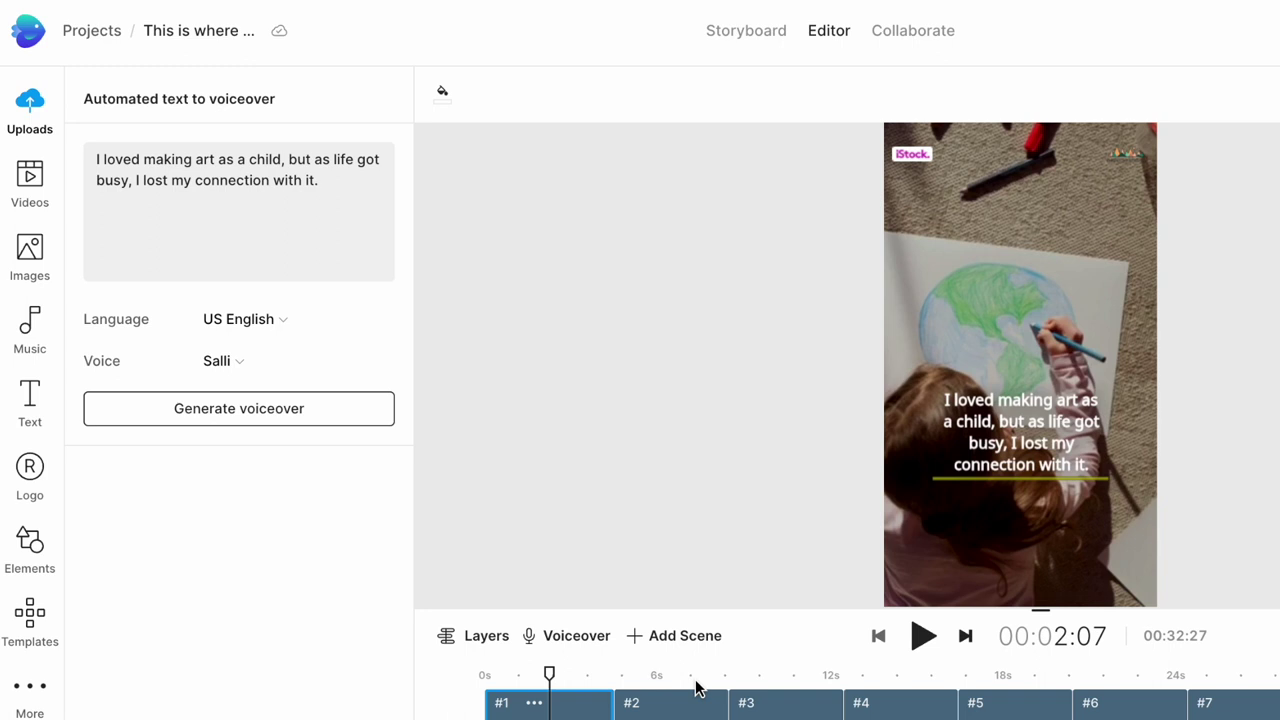
Step: Generate a 6-second Salli voiceover of scene 1's line and play its preview
{"action": "left_click", "coordinate": [218, 361]}
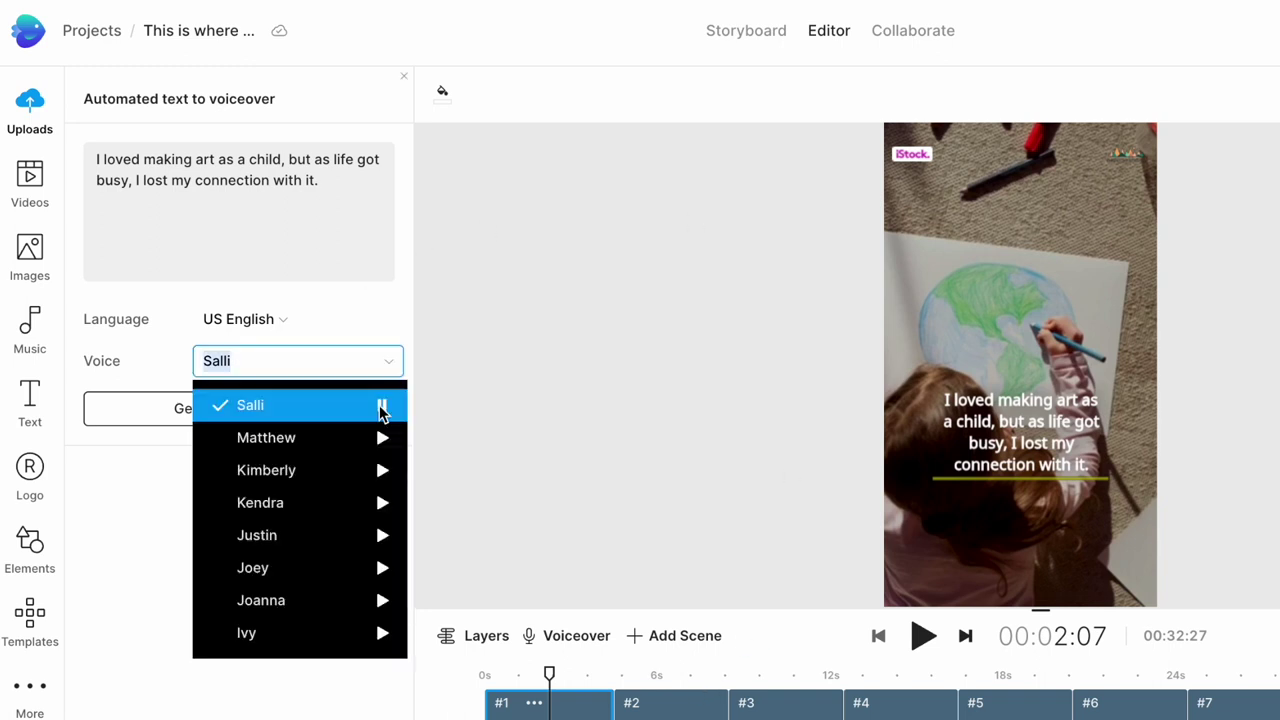
{"action": "left_click", "coordinate": [234, 418]}
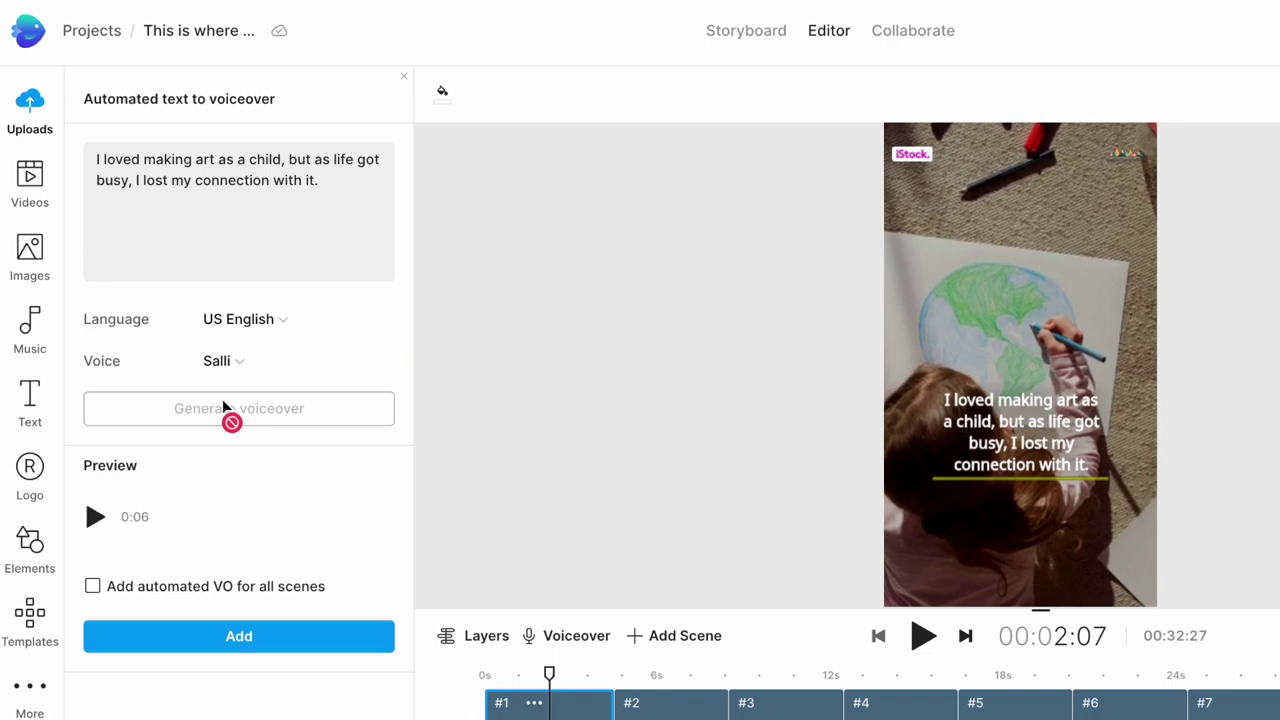
{"action": "left_click", "coordinate": [95, 517]}
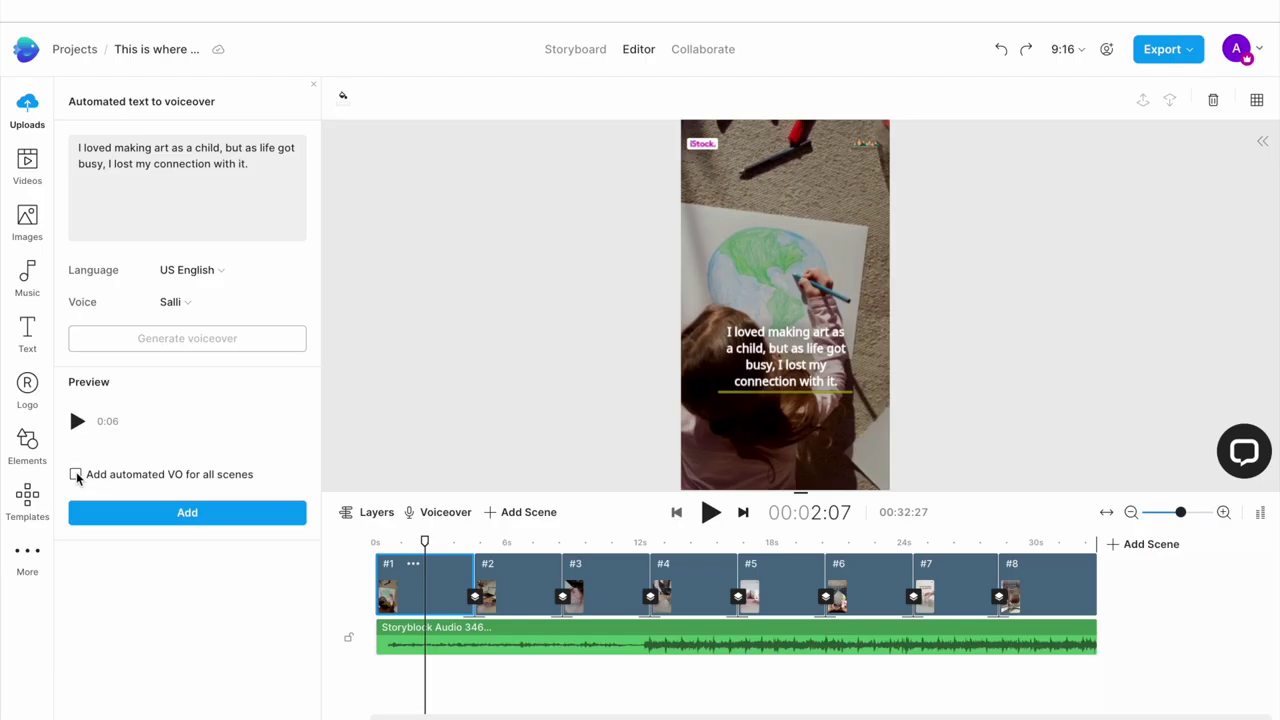
Step: Add automated voiceovers for all eight scenes, extending the reel to 37 seconds
{"action": "left_click", "coordinate": [92, 586]}
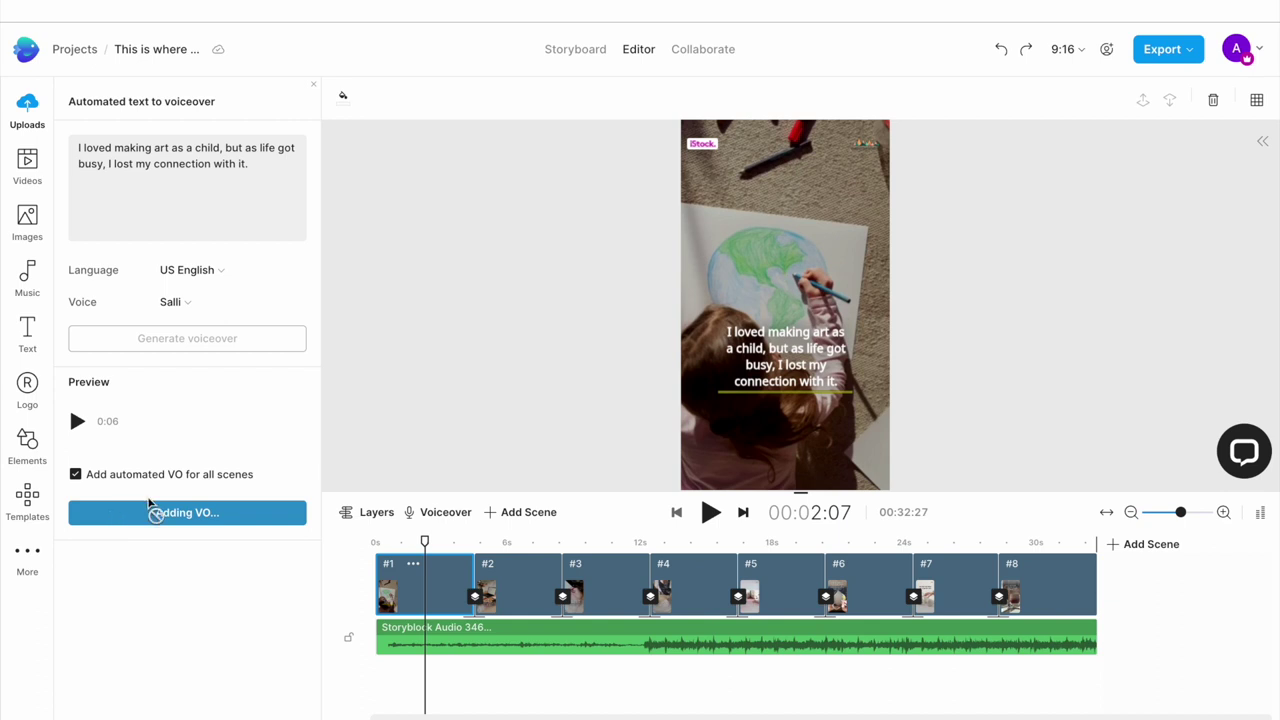
{"action": "left_click", "coordinate": [428, 640]}
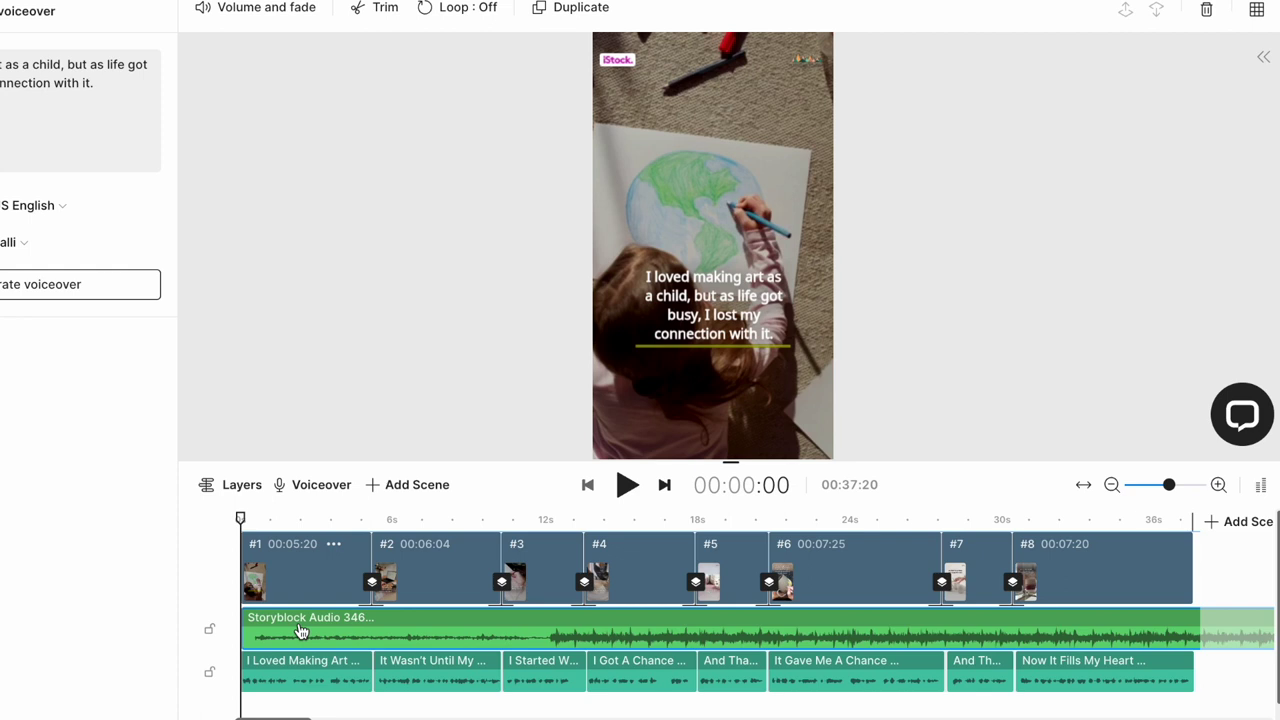
Step: Delete the Storyblock background music track from the timeline
{"action": "right_click", "coordinate": [300, 632]}
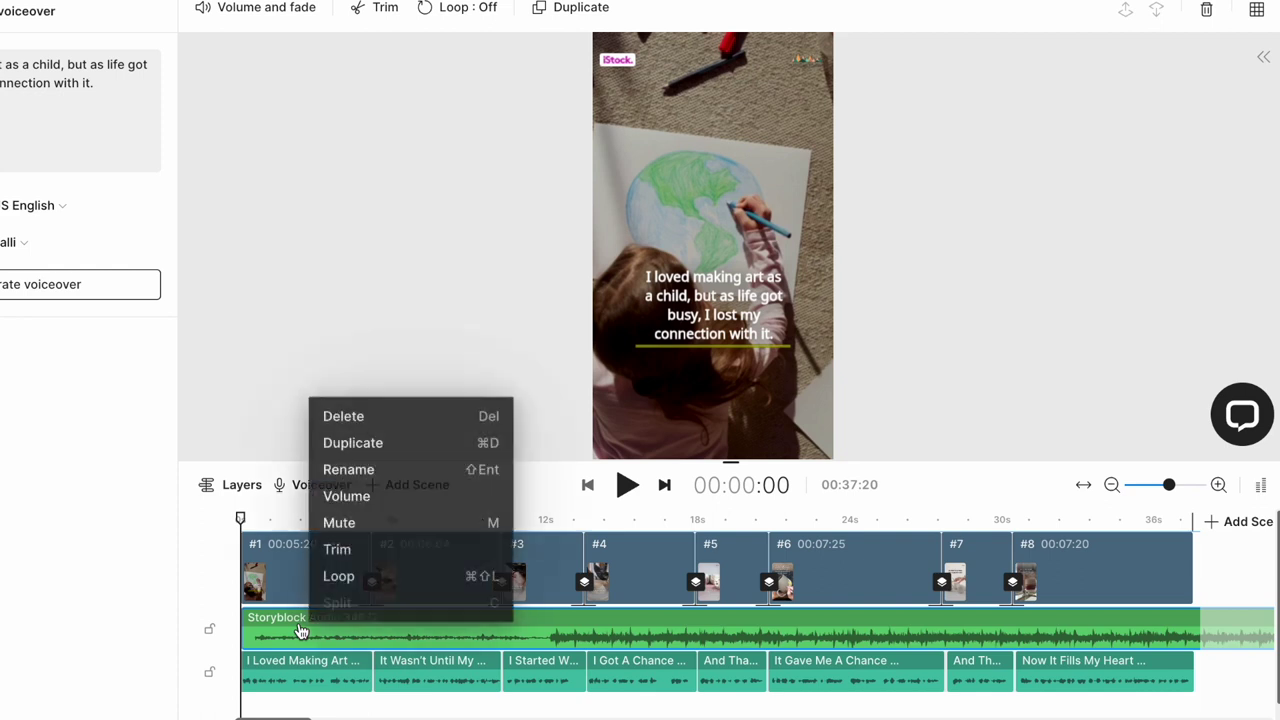
{"action": "left_click", "coordinate": [357, 418]}
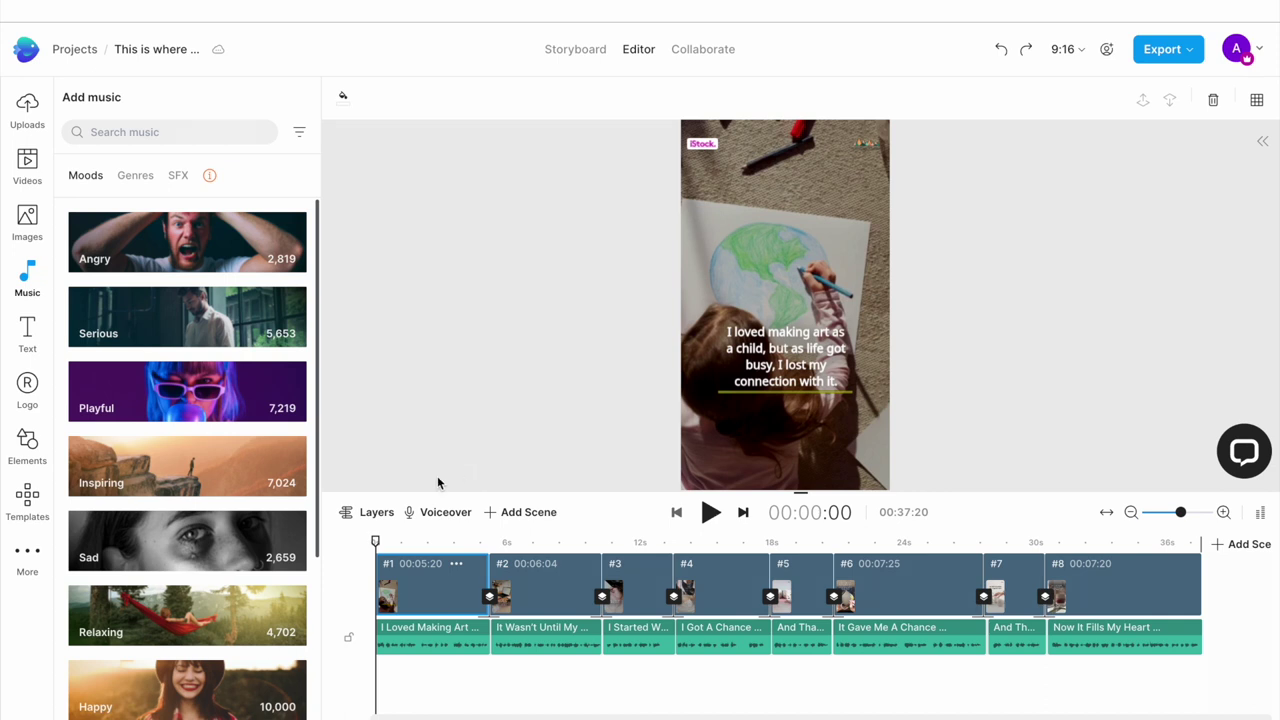
{"action": "left_click", "coordinate": [708, 513]}
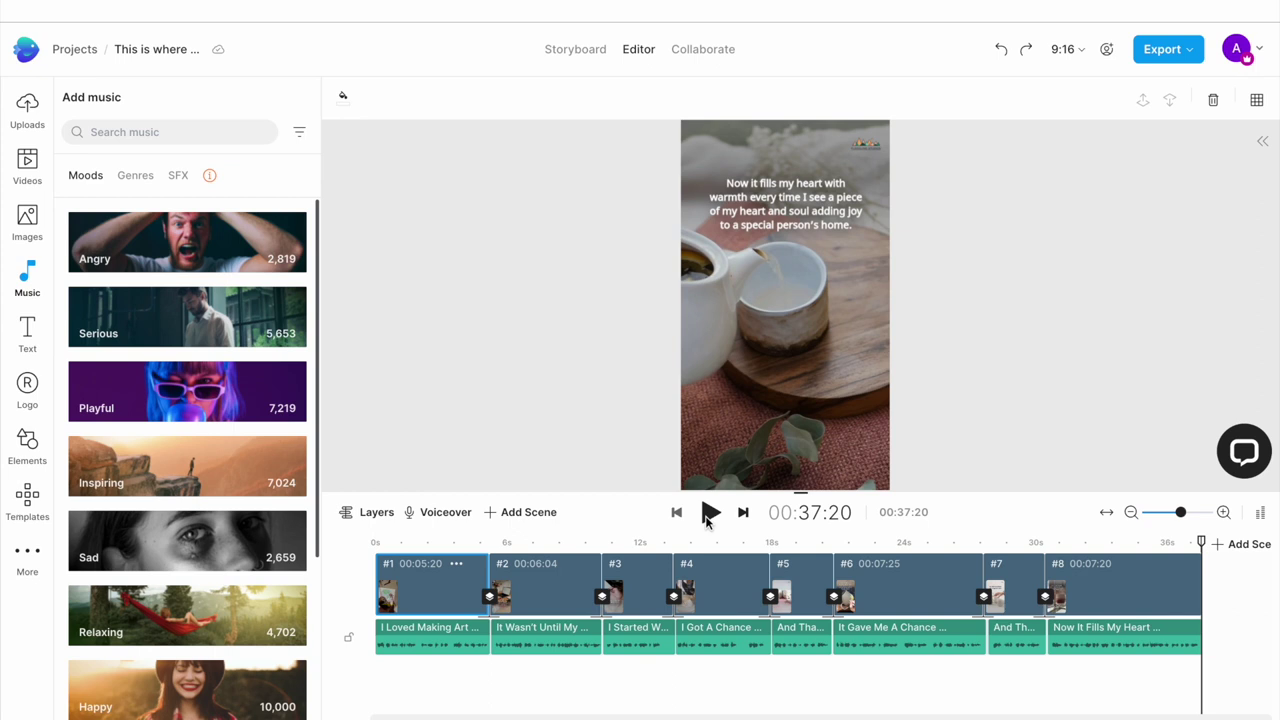
{"action": "scroll", "coordinate": [766, 543], "scroll_direction": "right", "scroll_amount": 5}
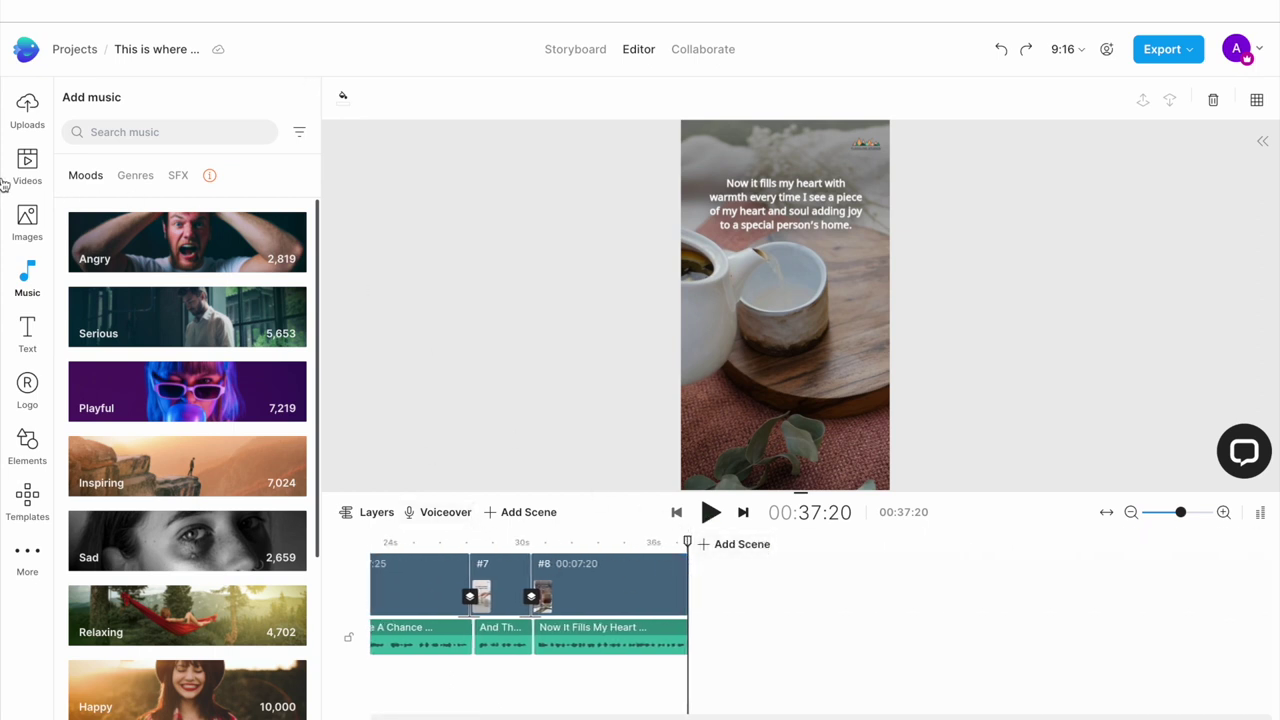
Step: Export the reel in 1080p Full HD, then bring up the support chat
{"action": "left_click", "coordinate": [1162, 52]}
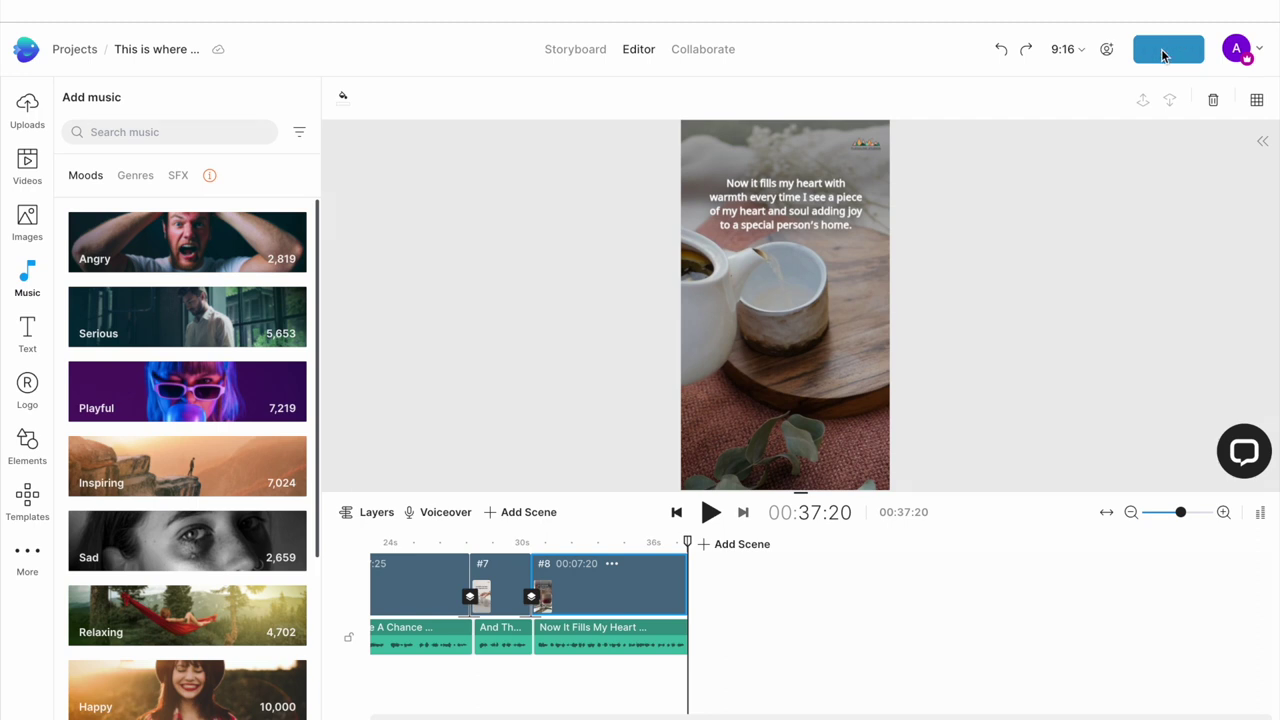
{"action": "double_click", "coordinate": [1083, 230]}
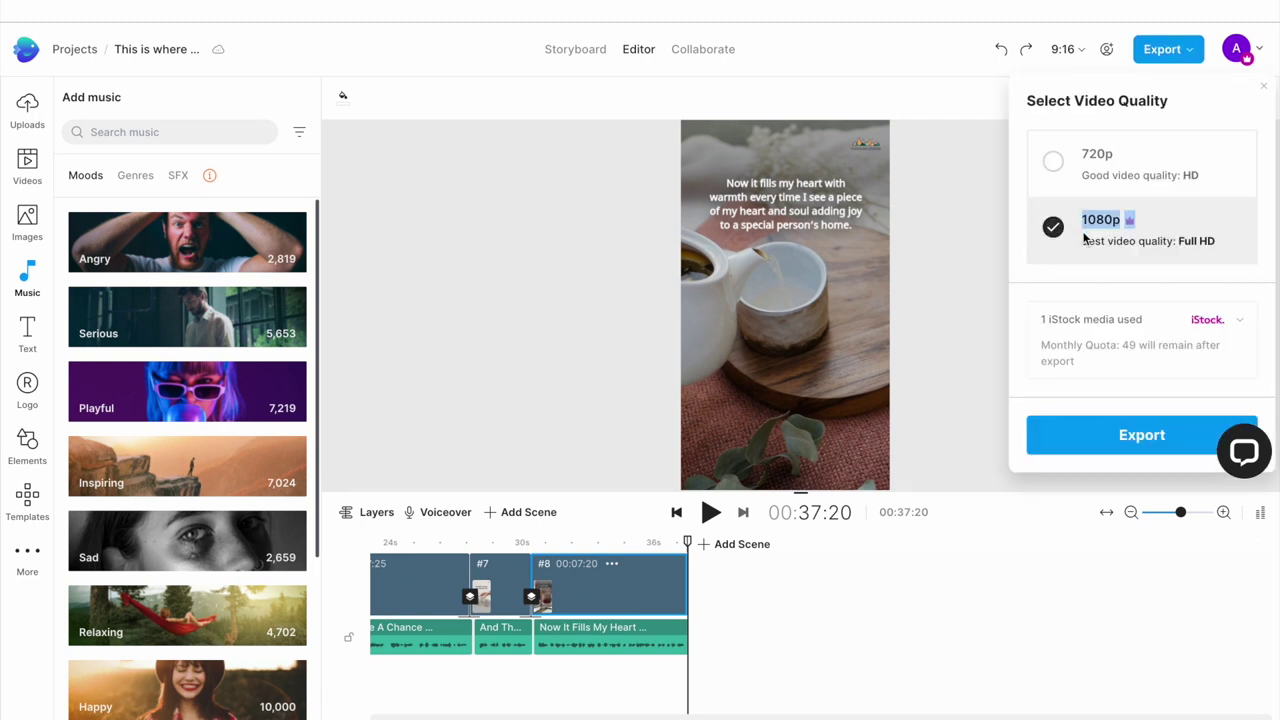
{"action": "left_click", "coordinate": [1112, 440]}
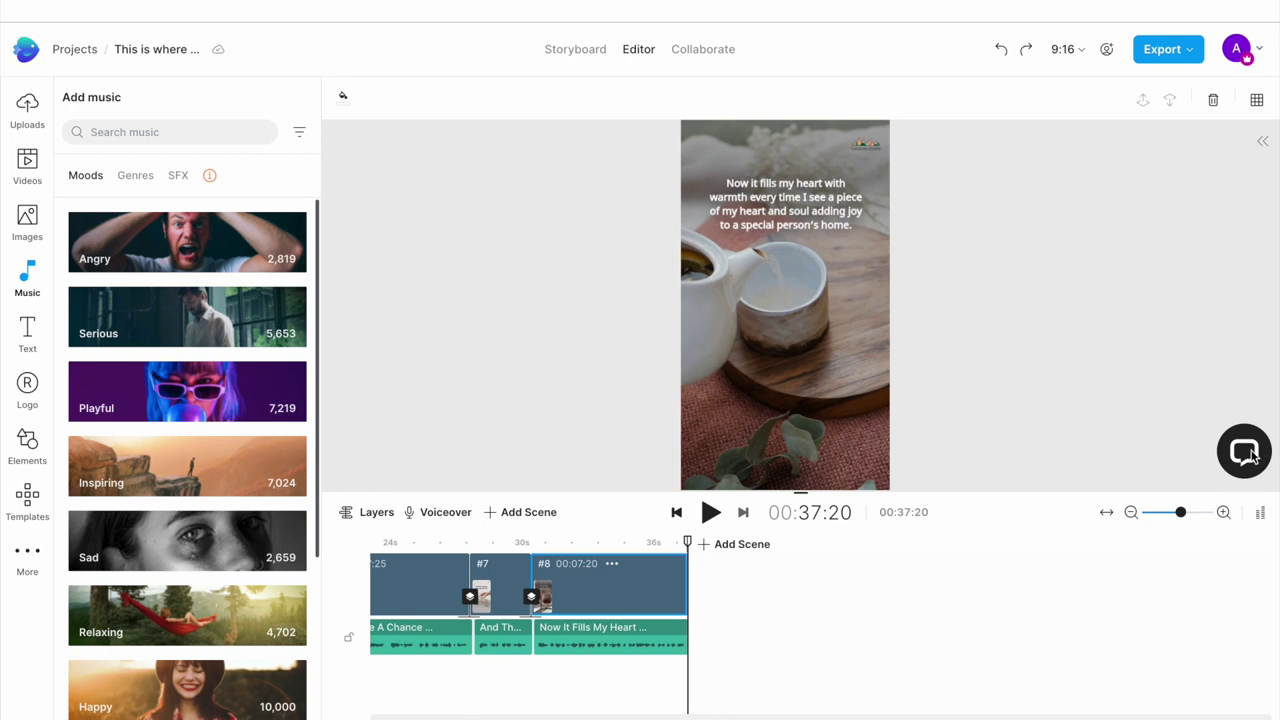
{"action": "left_click", "coordinate": [1244, 452]}
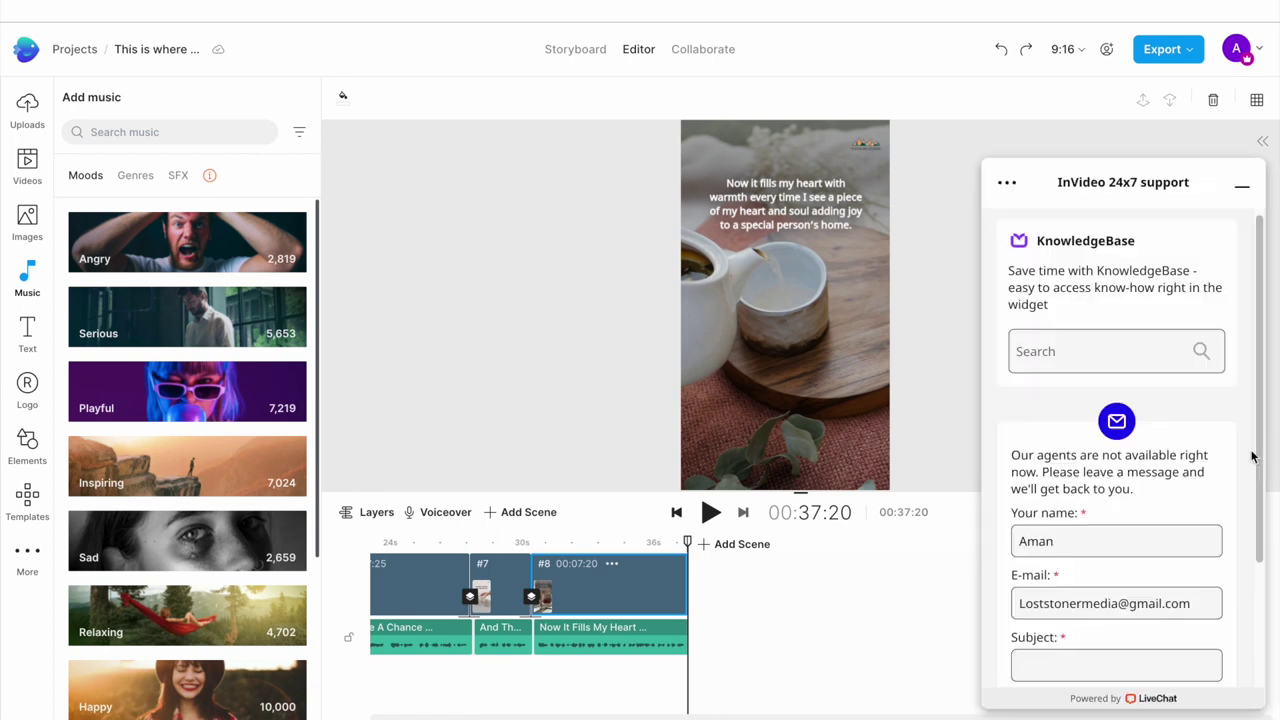
Step: Scroll the support chat, then enter the help.invideo.io address in a new tab
{"action": "scroll", "coordinate": [1140, 452], "scroll_direction": "down", "scroll_amount": 3}
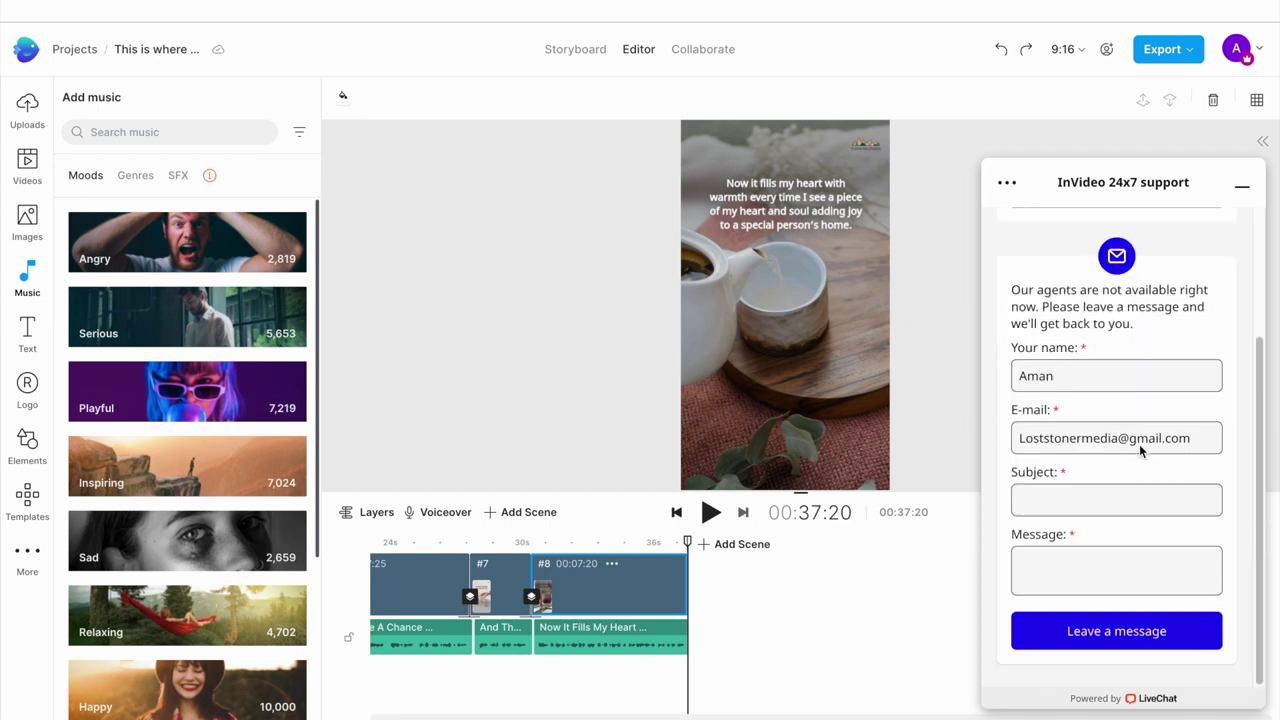
{"action": "scroll", "coordinate": [1140, 452], "scroll_direction": "up", "scroll_amount": 3}
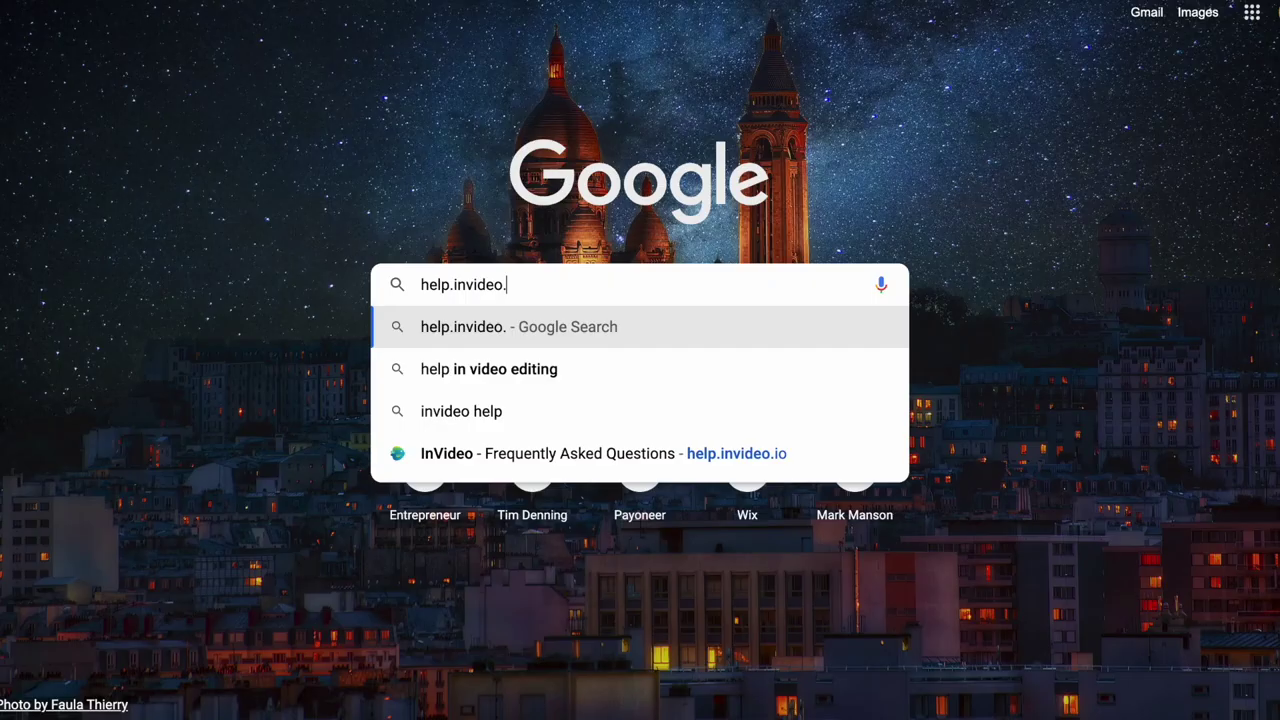
{"action": "type", "text": "io"}
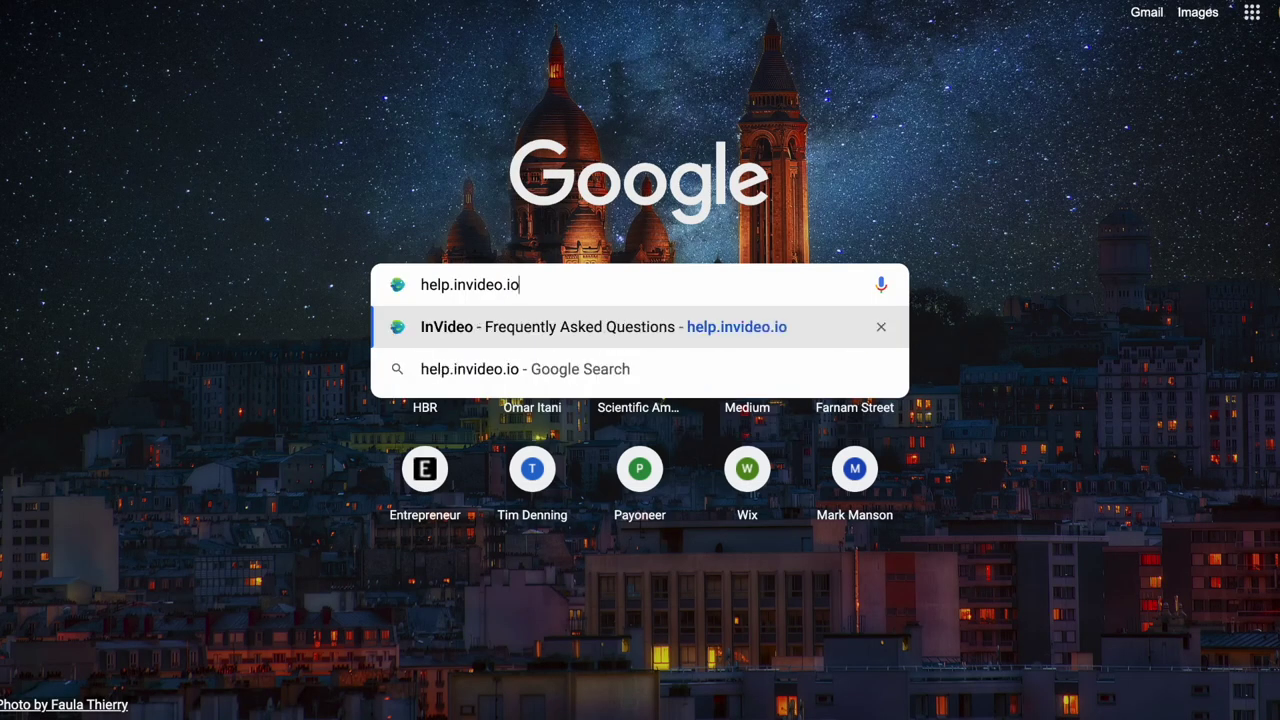
Step: Go to the InVideo Help Center and browse its article categories
{"action": "left_click", "coordinate": [536, 333]}
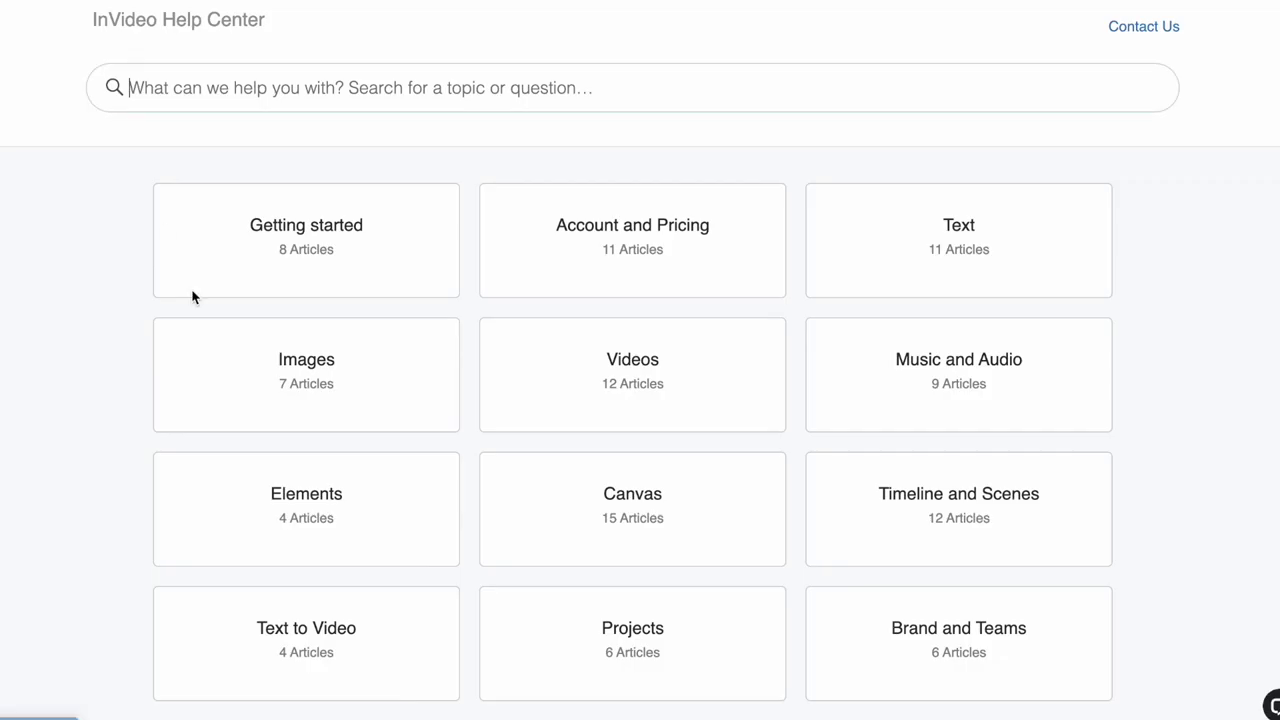
{"action": "scroll", "coordinate": [66, 367], "scroll_direction": "down", "scroll_amount": 3}
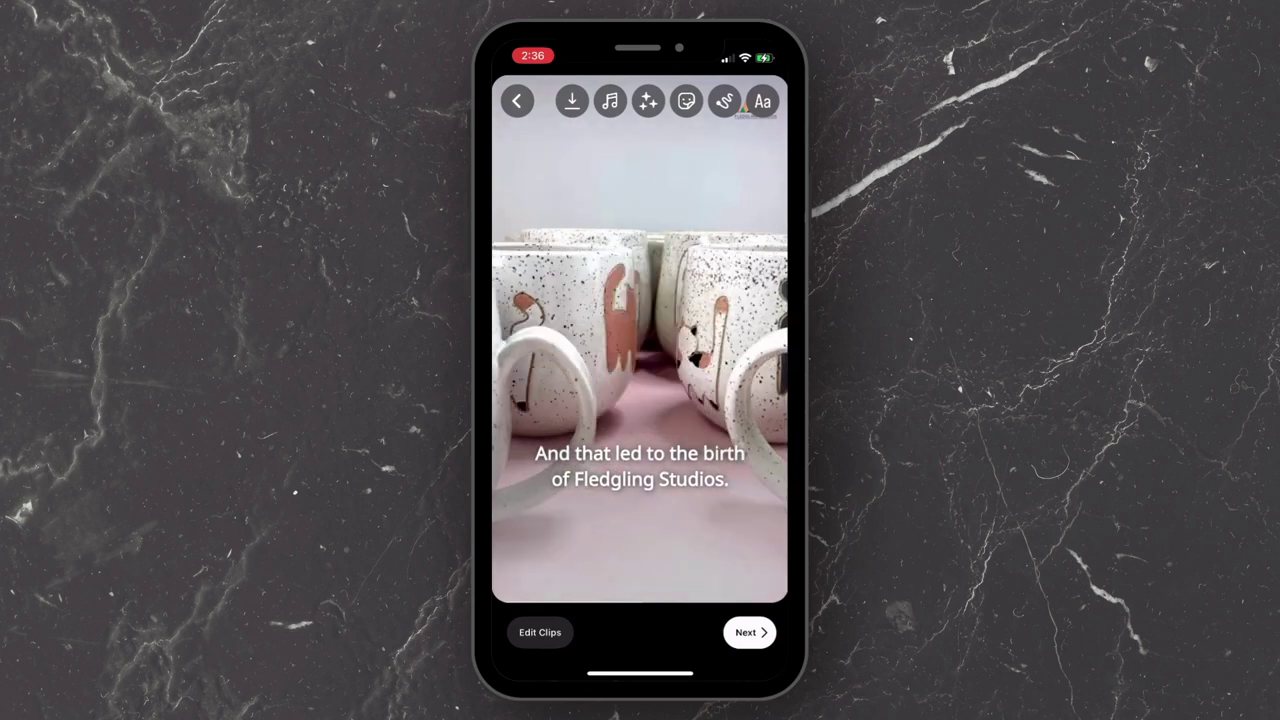
Step: Move on to the New reel page and caption it 'My journey of building fledgling studios'
{"action": "left_click", "coordinate": [749, 632]}
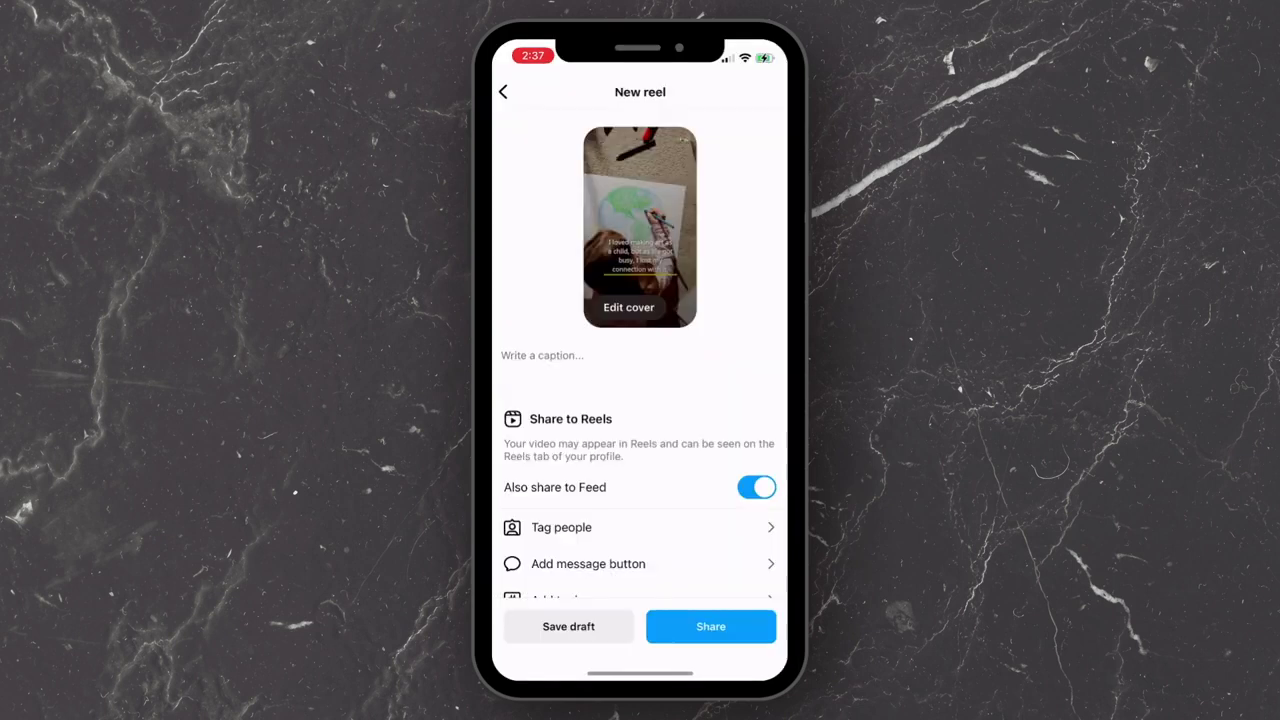
{"action": "scroll", "coordinate": [640, 450], "scroll_direction": "down", "scroll_amount": 4}
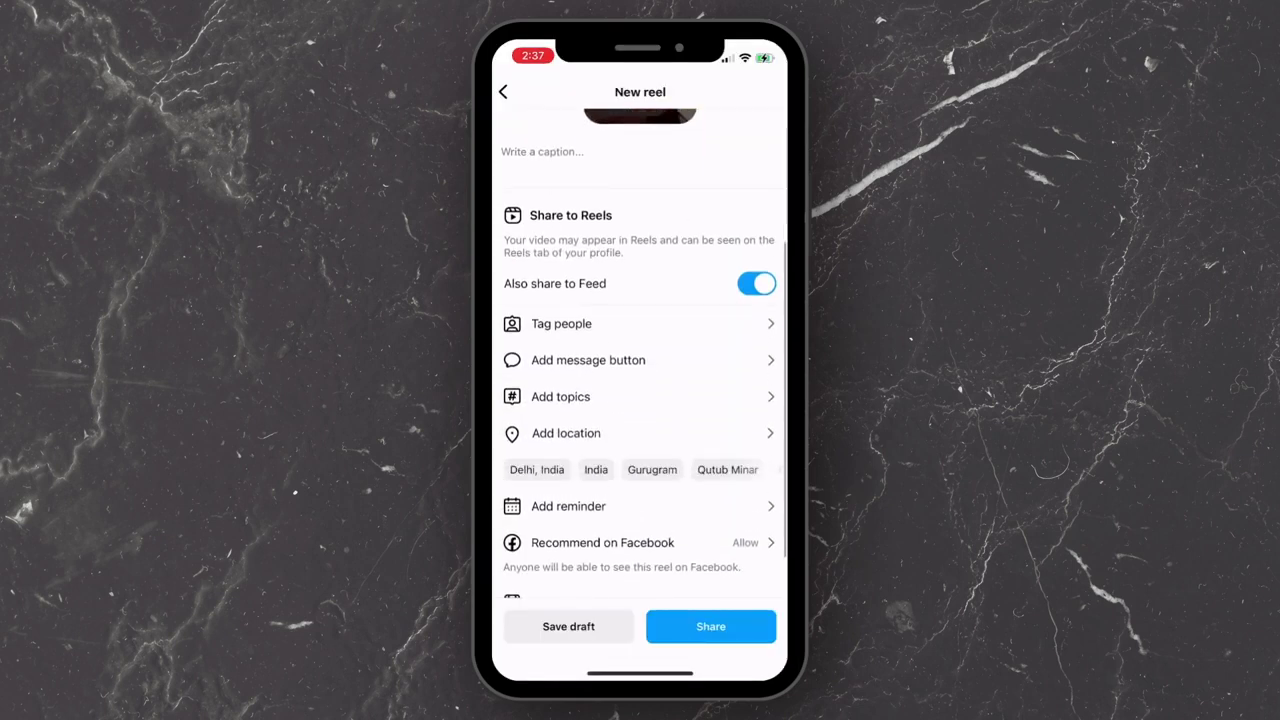
{"action": "left_click", "coordinate": [542, 178]}
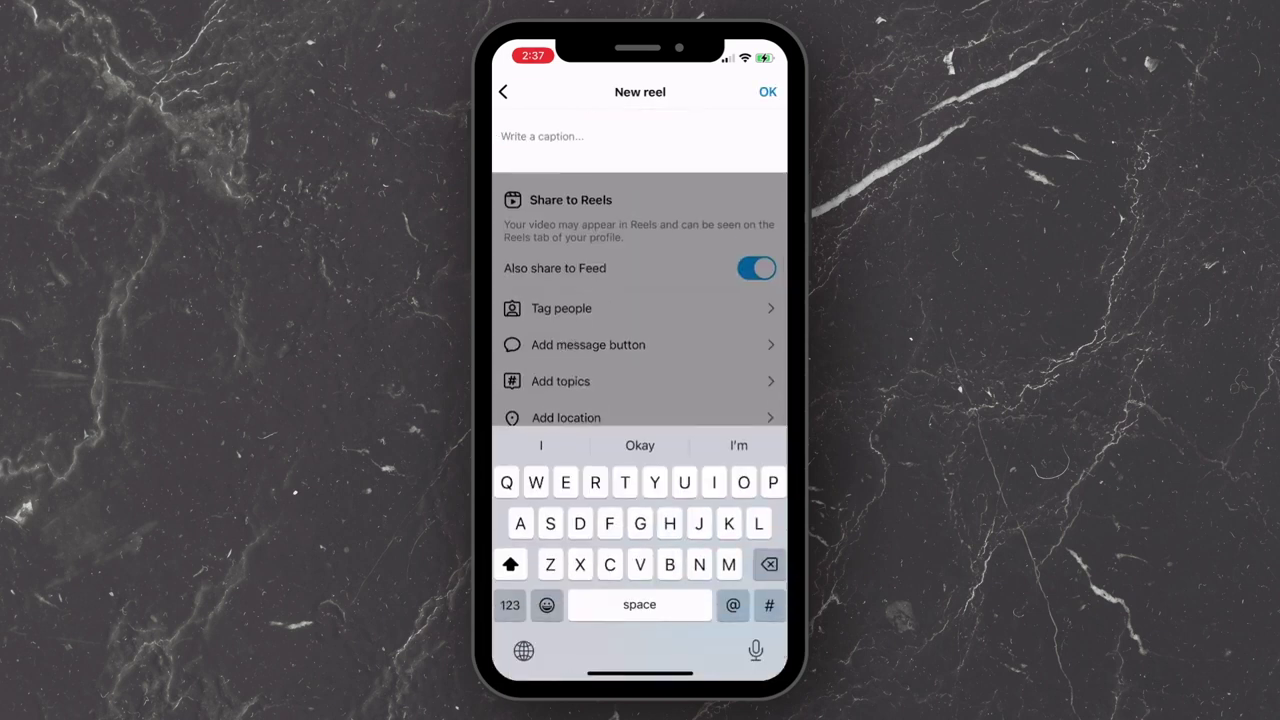
{"action": "type", "text": "My j"}
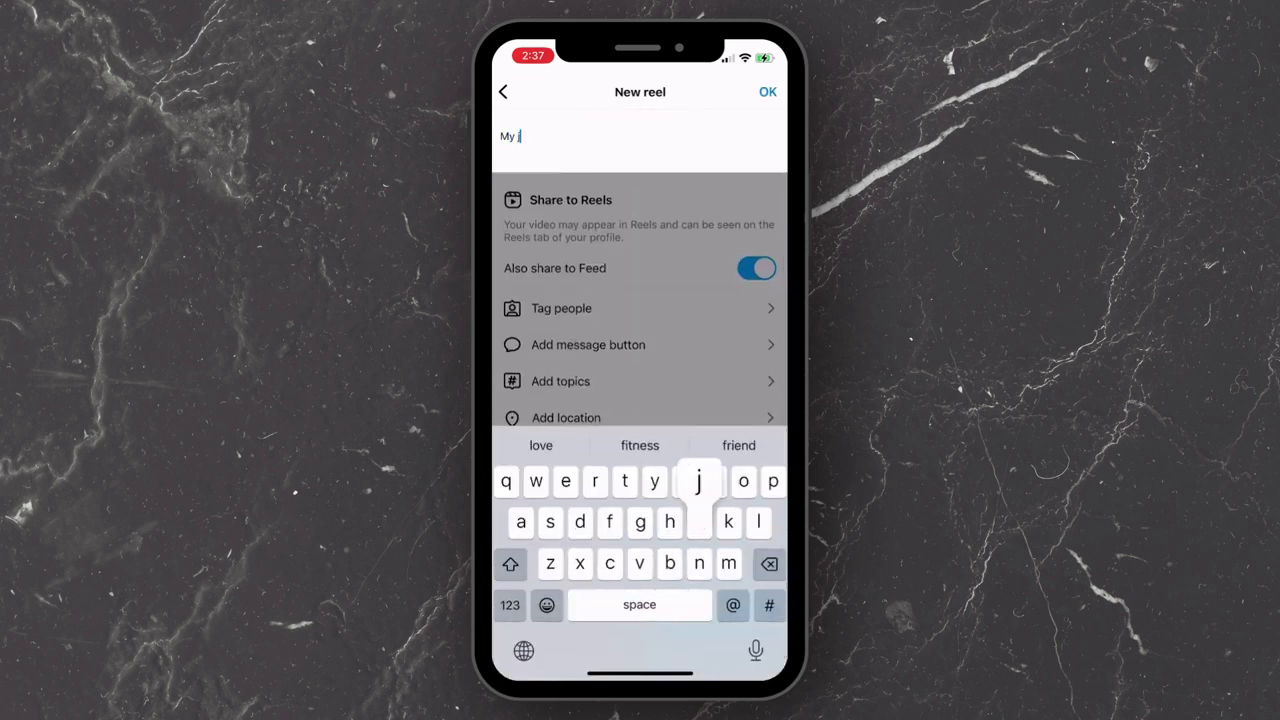
{"action": "type", "text": "ourney of building "}
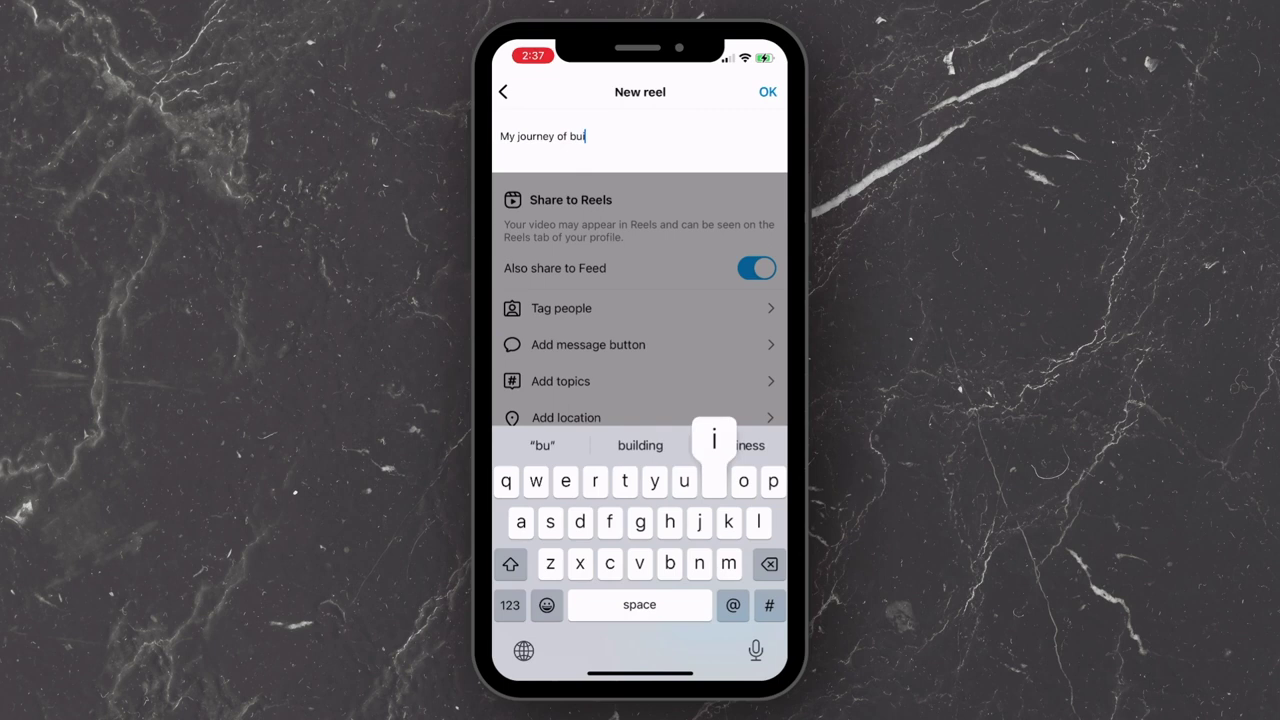
{"action": "type", "text": "fled"}
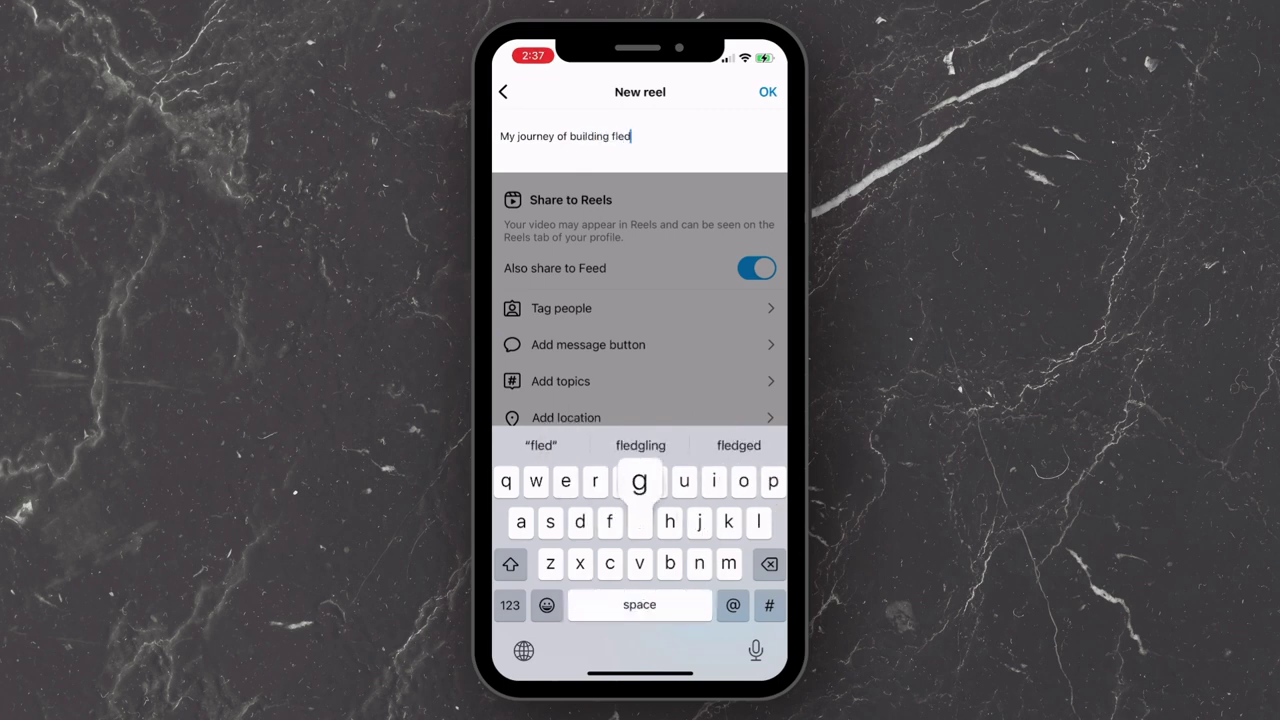
{"action": "type", "text": "gling studios"}
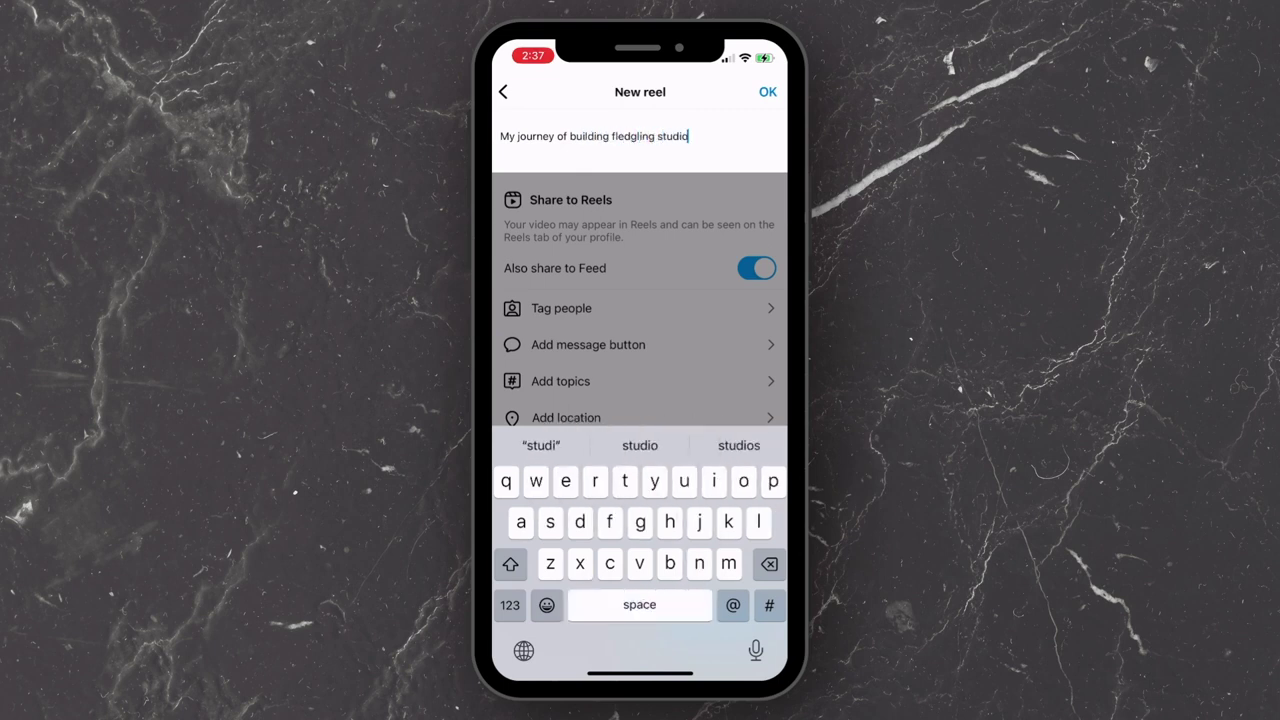